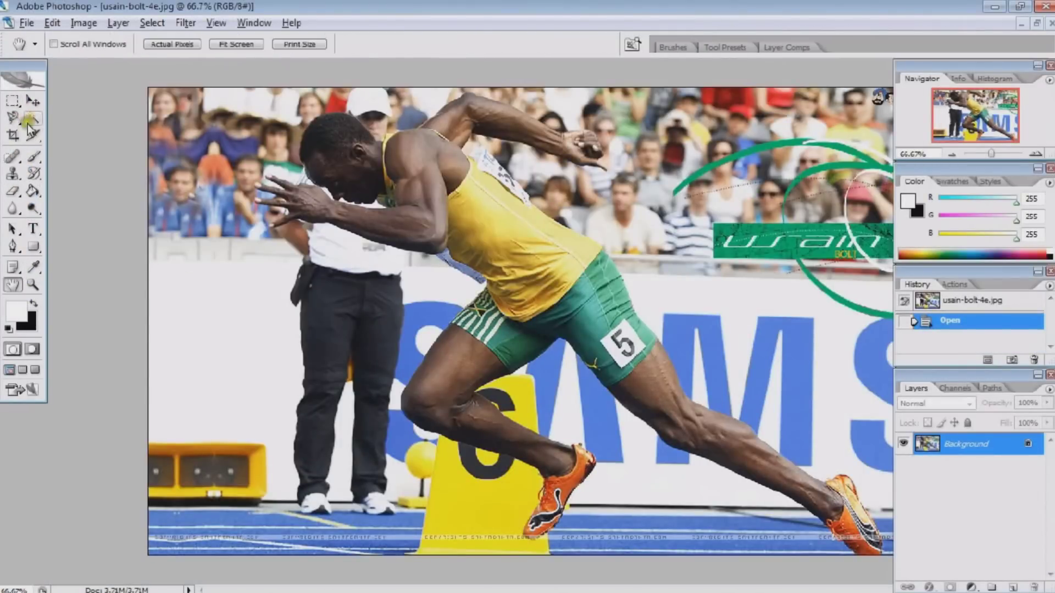
Step: Try a Magic Wand selection on the runner's head, then deselect and switch to the Magnetic Lasso
left_click(340, 151)
left_click(366, 144, "shift")
left_click(15, 119)
key("ctrl+d")
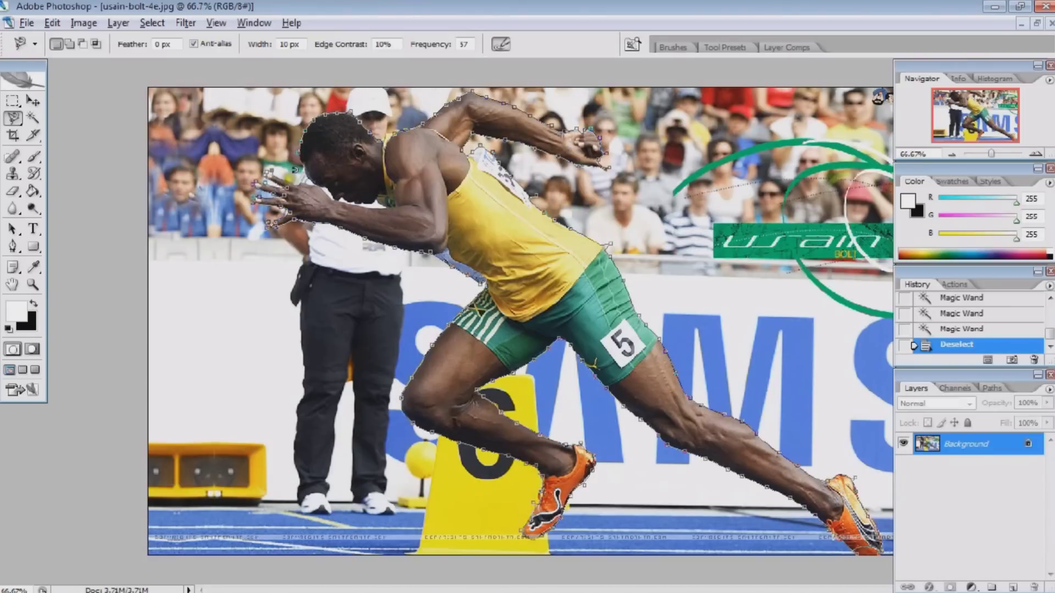
Step: Close the lasso outline and paste the runner and the original photo onto new layers
key("Return")
key("ctrl+c")
key("ctrl+v")
left_click(991, 495)
key("m")
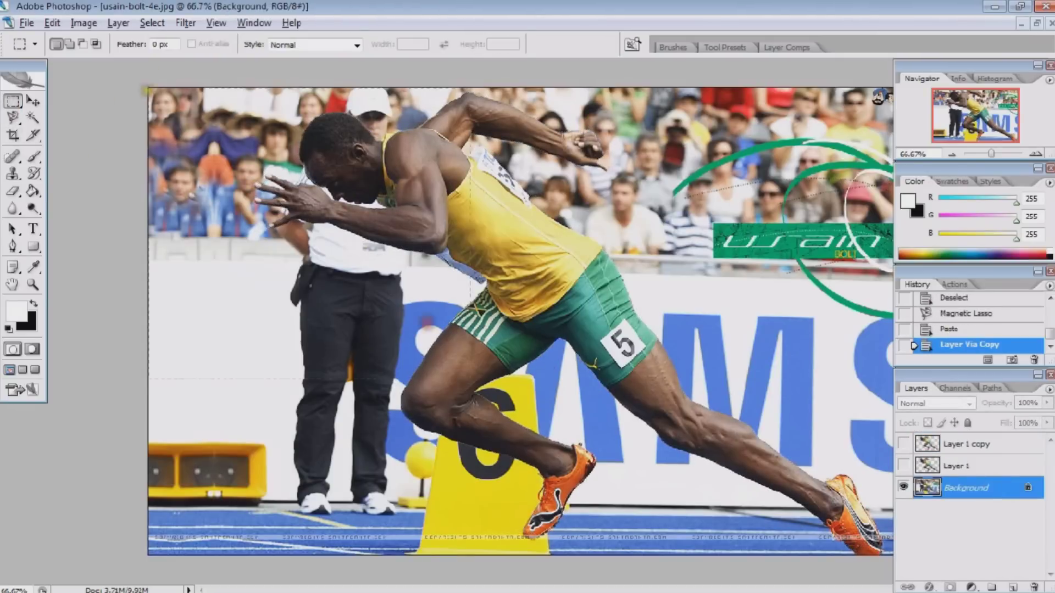
key("ctrl+v")
Step: Add a new empty layer and view it on its own
key("ctrl+shift+n")
key("Return")
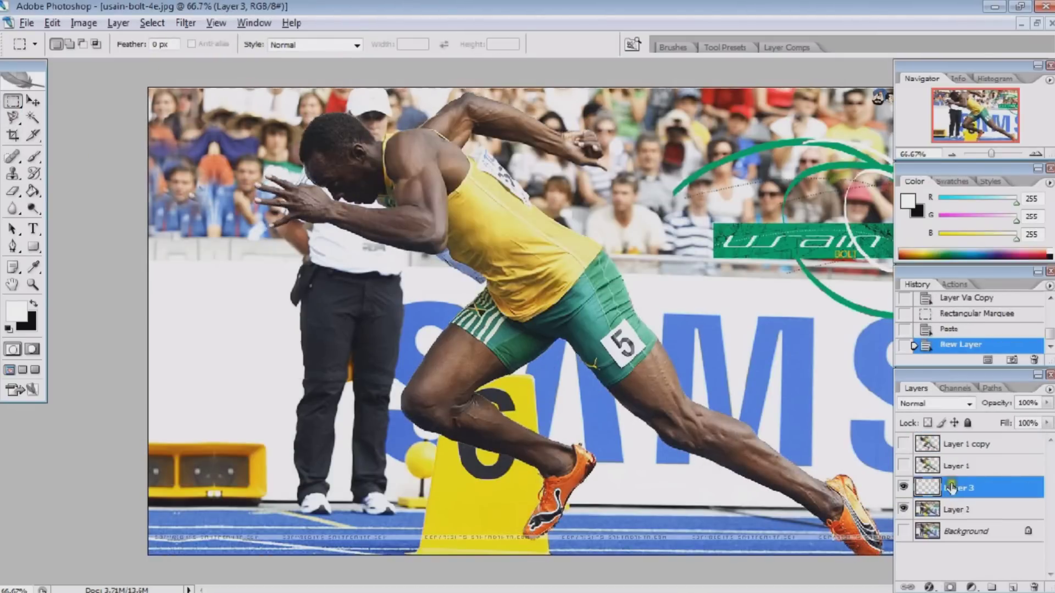
left_click(903, 488, "alt")
left_click(254, 22)
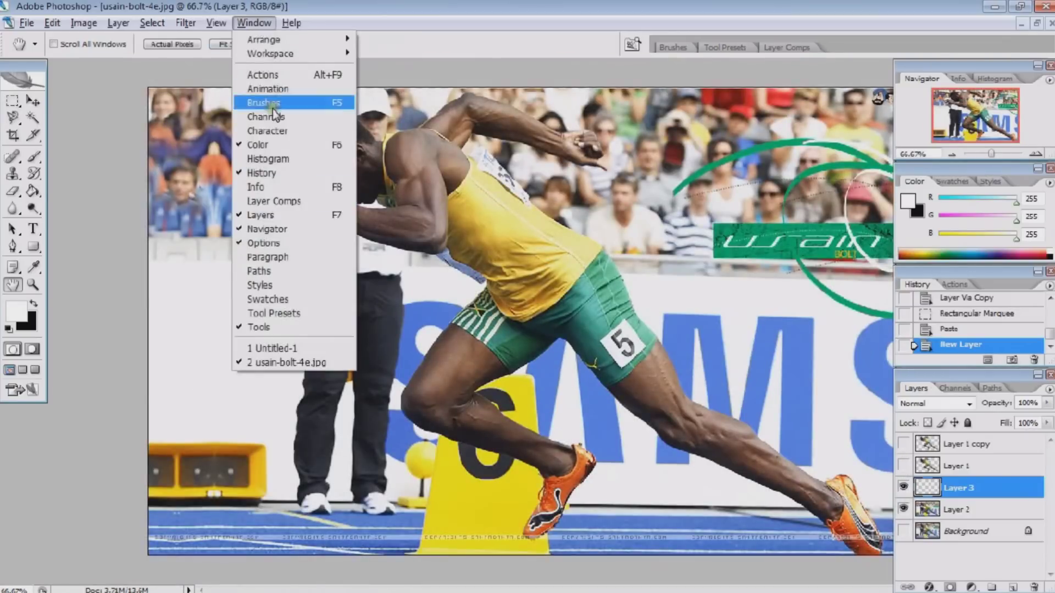
Step: Choose the 2500 px splatter brush and adjust its diameter in the brush settings
key("b")
left_click(102, 44)
scroll(181, 192, "down", 2)
double_click(104, 206)
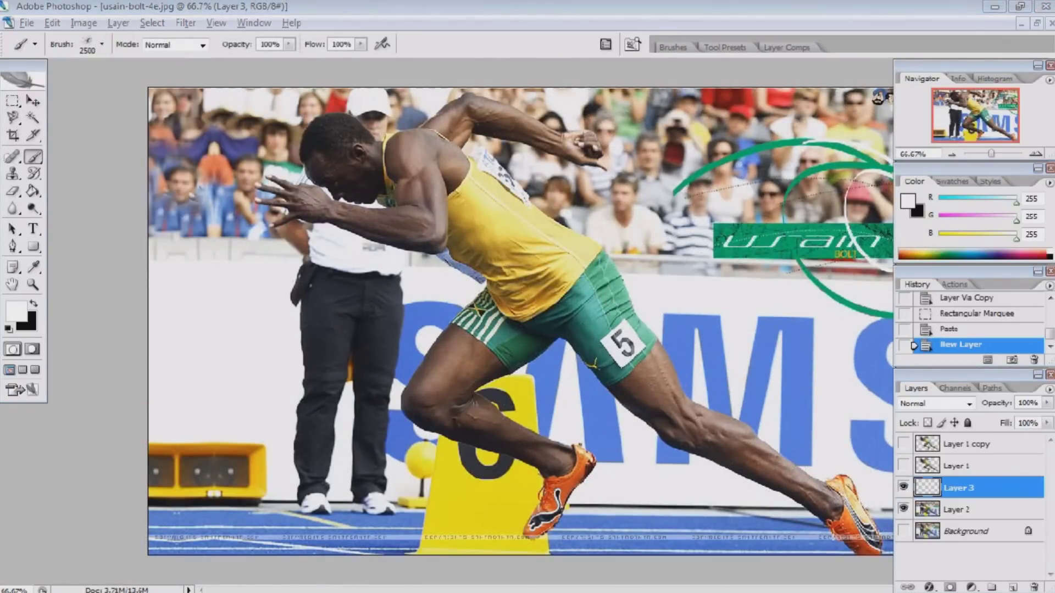
left_click(673, 47)
left_click(863, 284)
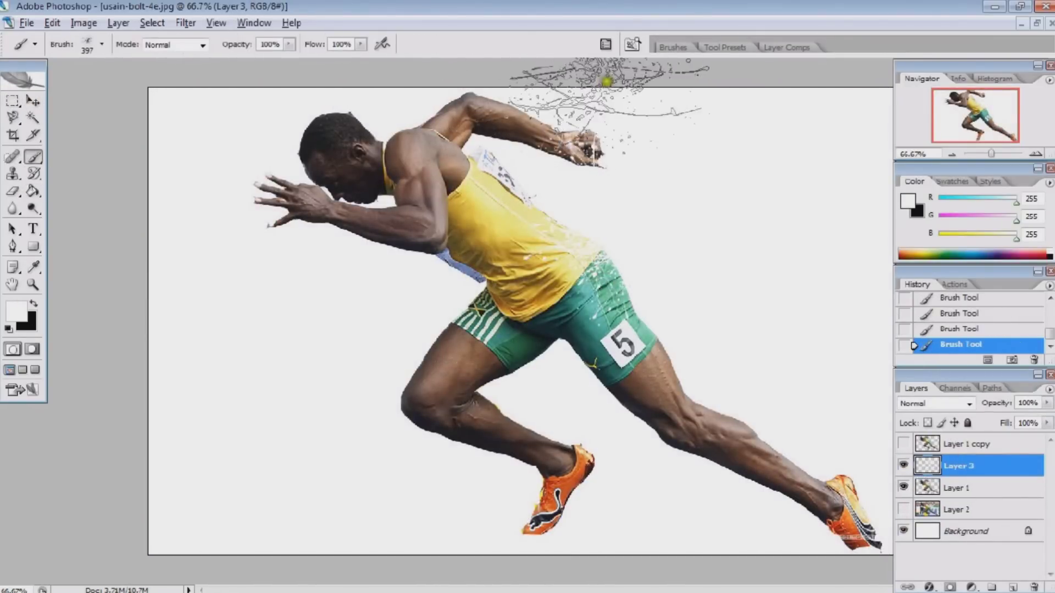
Step: Stamp white splatter over the shorts, rear leg and head, rotating the brush angle between stamps
left_click(747, 377)
left_click(730, 341)
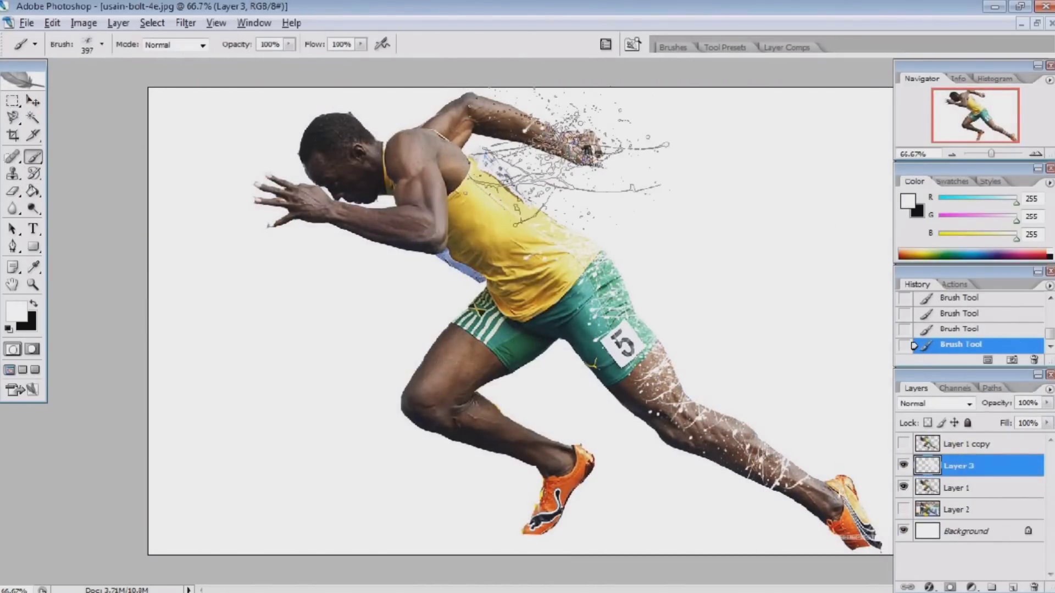
left_click(673, 47)
left_click_drag(886, 204, 873, 206)
left_click(342, 67)
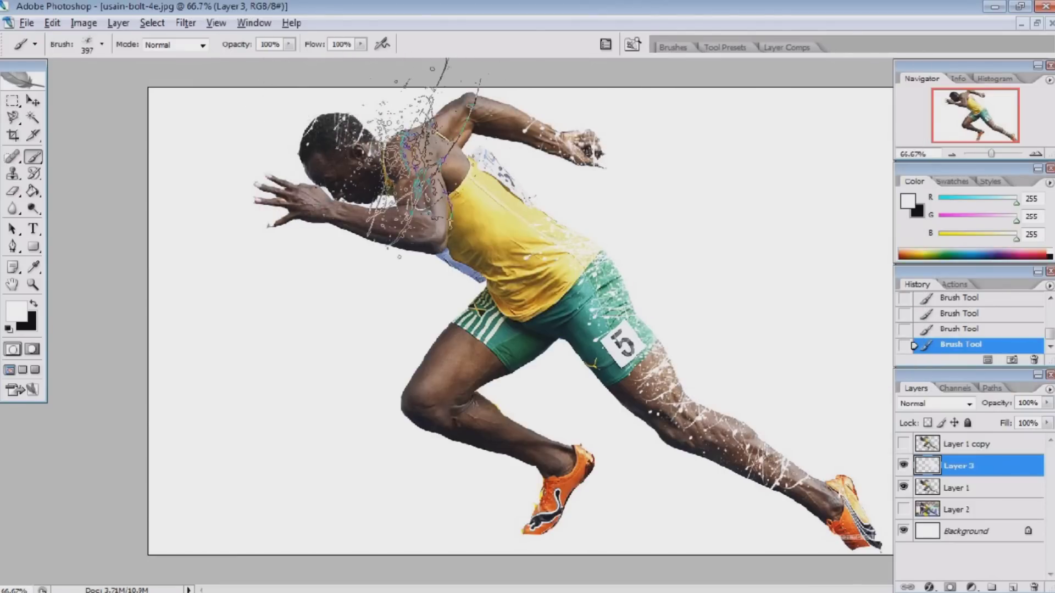
Step: Shrink the brush to 151 px, then switch back to the 2500 px splatter brush
left_click(102, 44)
left_click_drag(127, 80, 113, 80)
key("Return")
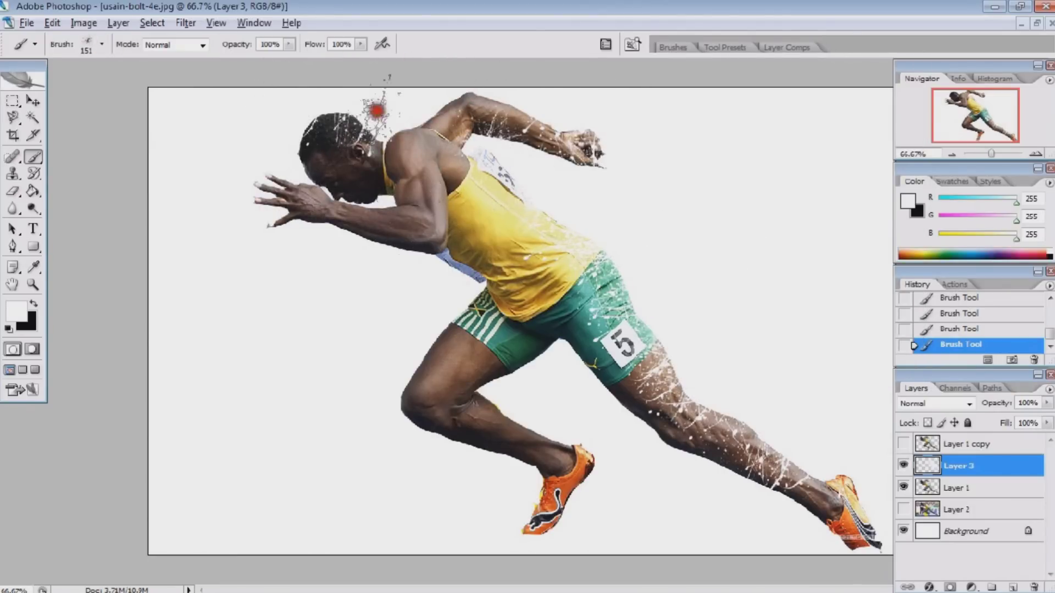
left_click(101, 44)
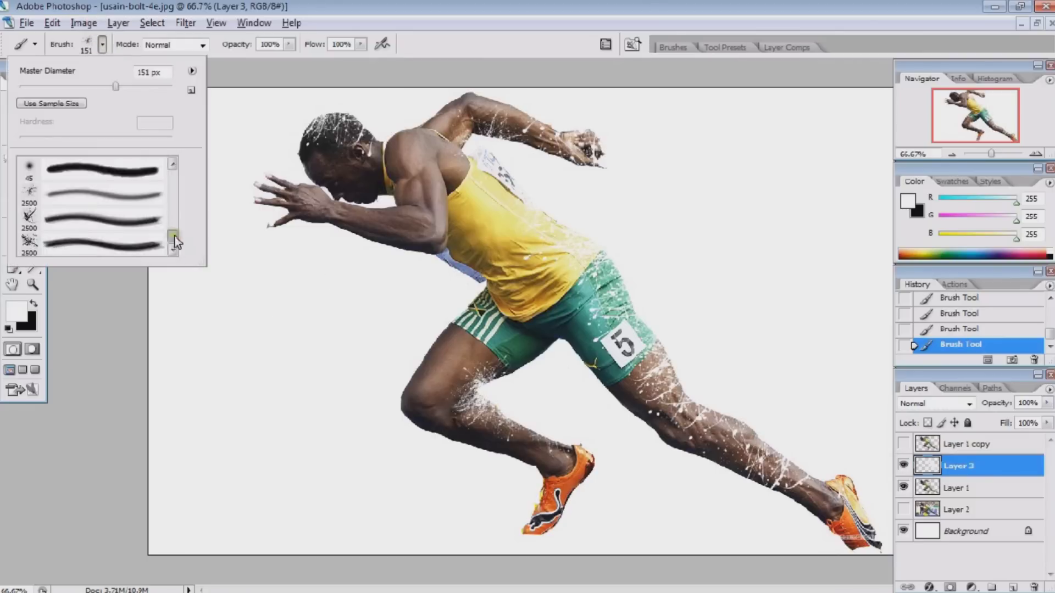
left_click(104, 195)
key("Return")
Step: Set the splatter brush tip diameter to 400 px and rotate its angle
left_click(673, 48)
left_click(697, 66)
left_click(687, 83)
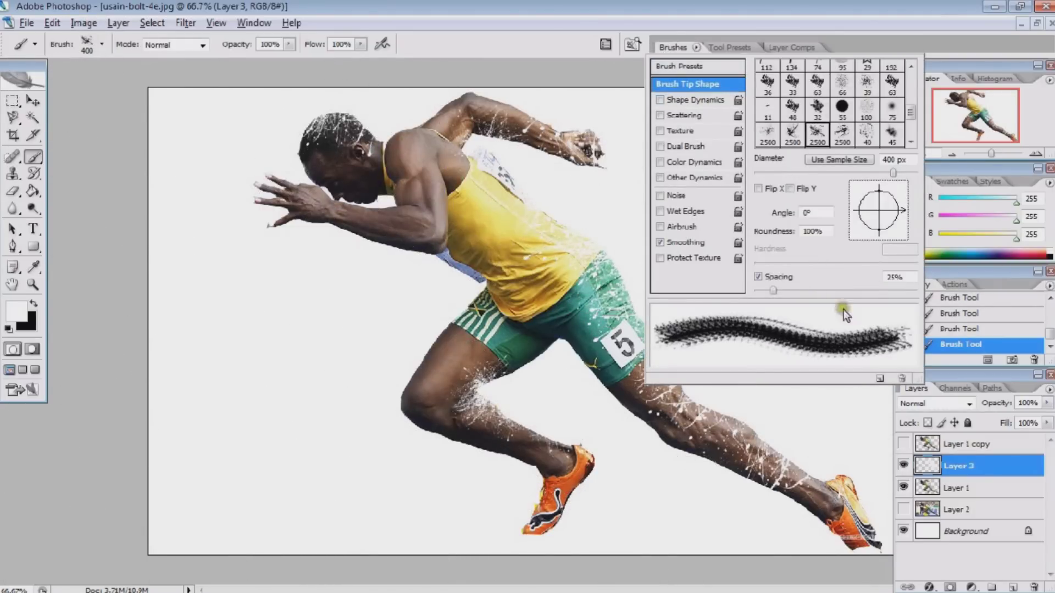
left_click(674, 47)
left_click_drag(875, 203, 879, 214)
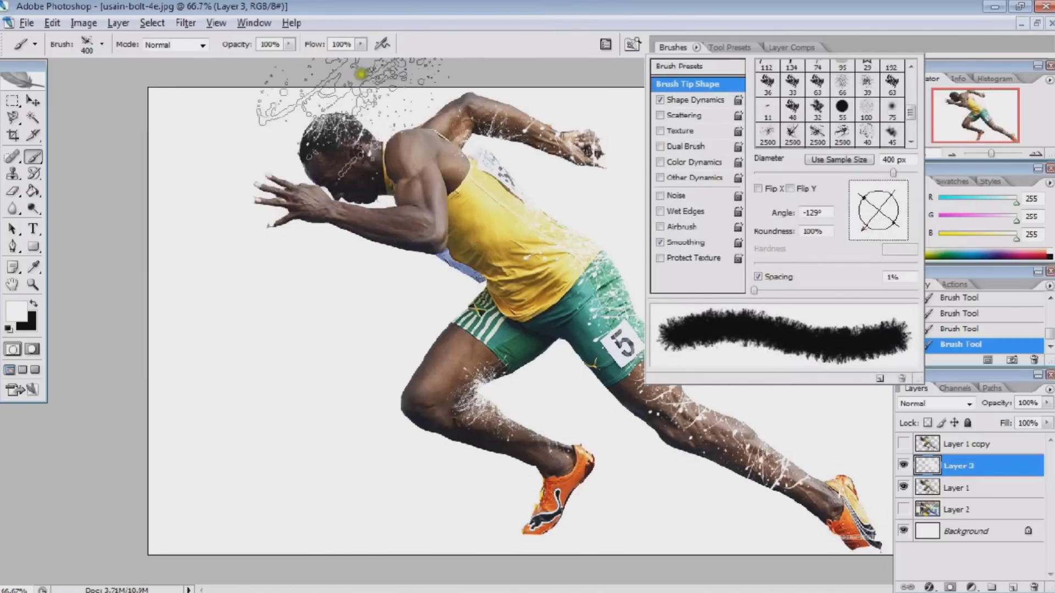
left_click(673, 47)
Step: Set the brush size to 60, then raise the tip diameter to 98 px
left_click(101, 44)
type("60")
key("Return")
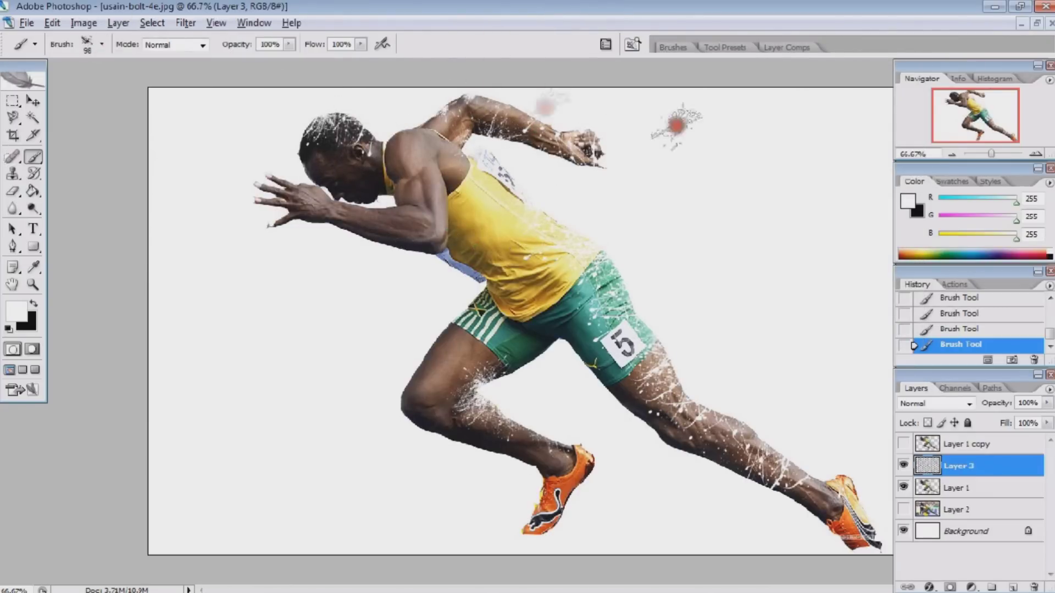
left_click(674, 48)
left_click_drag(714, 189, 731, 189)
left_click(673, 48)
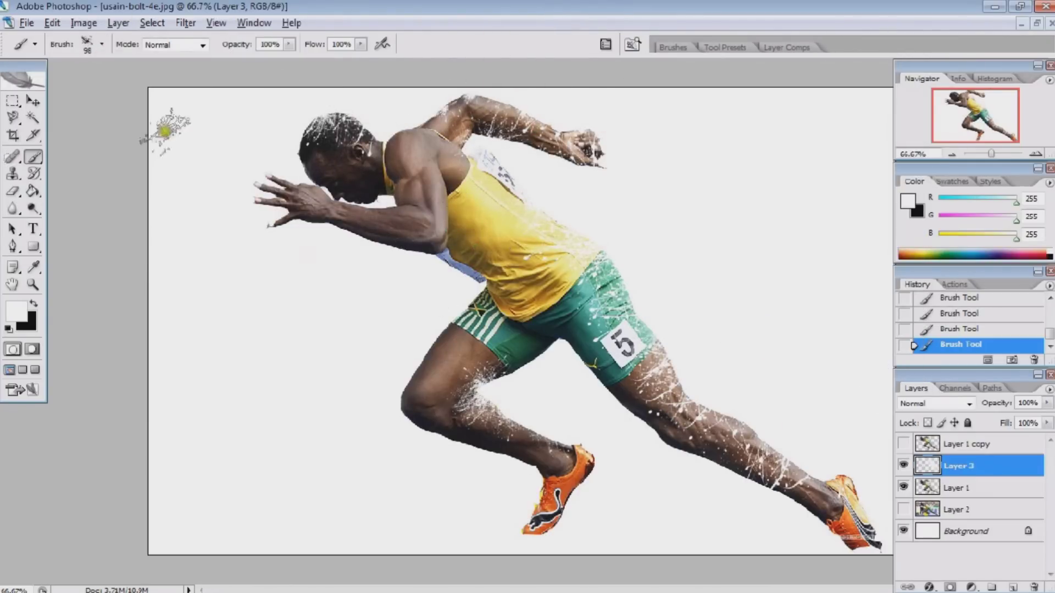
Step: On the main runner layer, Magic Erase the leftover blue patch by the bib
left_click(959, 488)
right_click(12, 191)
left_click(71, 221)
left_click(451, 263)
left_click(66, 189)
left_click(102, 44)
Step: Remove the remaining blue patch at the runner's waist by selecting and deleting it
left_click_drag(448, 261, 461, 276)
left_click(980, 330)
key("ctrl+plus")
key("ctrl+plus")
left_click(13, 117)
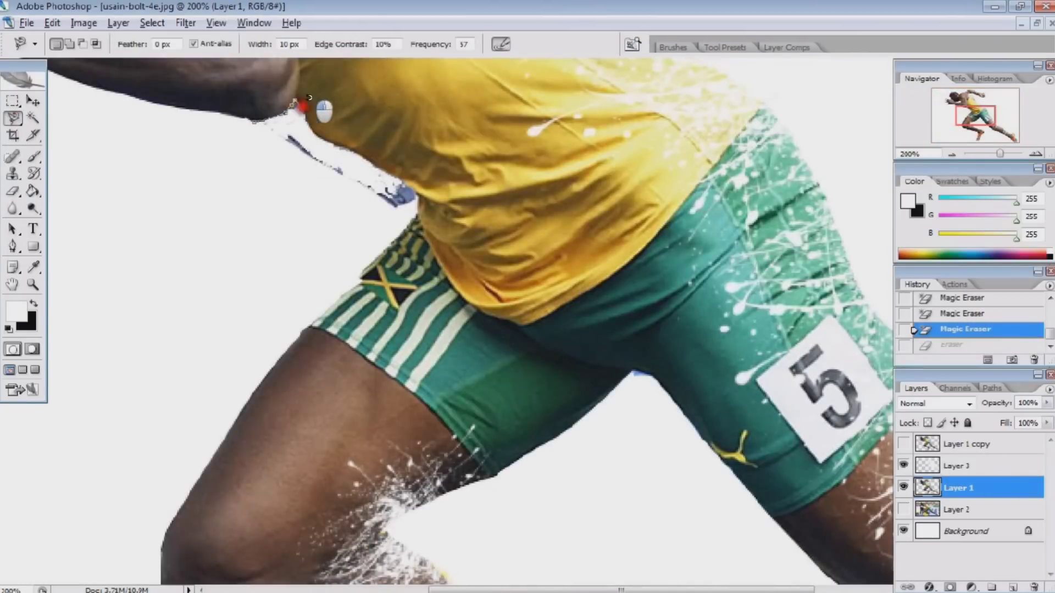
key("Delete")
key("ctrl+d")
key("v")
key("ctrl+minus")
key("ctrl+minus")
Step: Save the document as 'Speed art PS'
key("ctrl+shift+s")
type("Speed art PS")
key("Return")
Step: Stamp more splatter onto the runner with a 173 px brush and rotate the tip angle
left_click(87, 44)
left_click(714, 335)
left_click(715, 335)
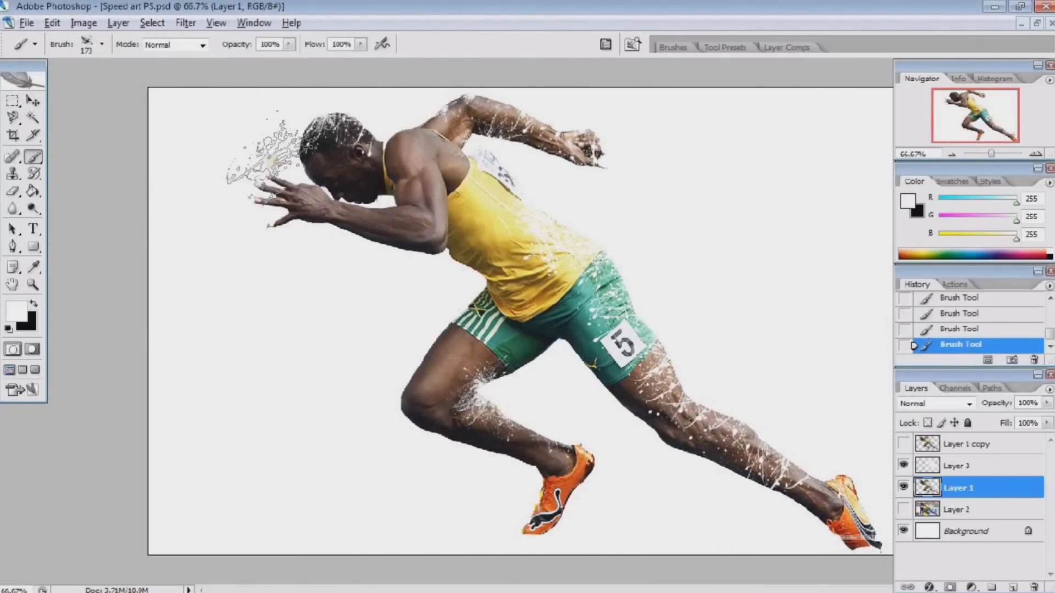
key("F5")
mouse_move(883, 204)
left_mouse_down()
mouse_move(893, 217)
mouse_move(880, 205)
left_mouse_up()
key("F5")
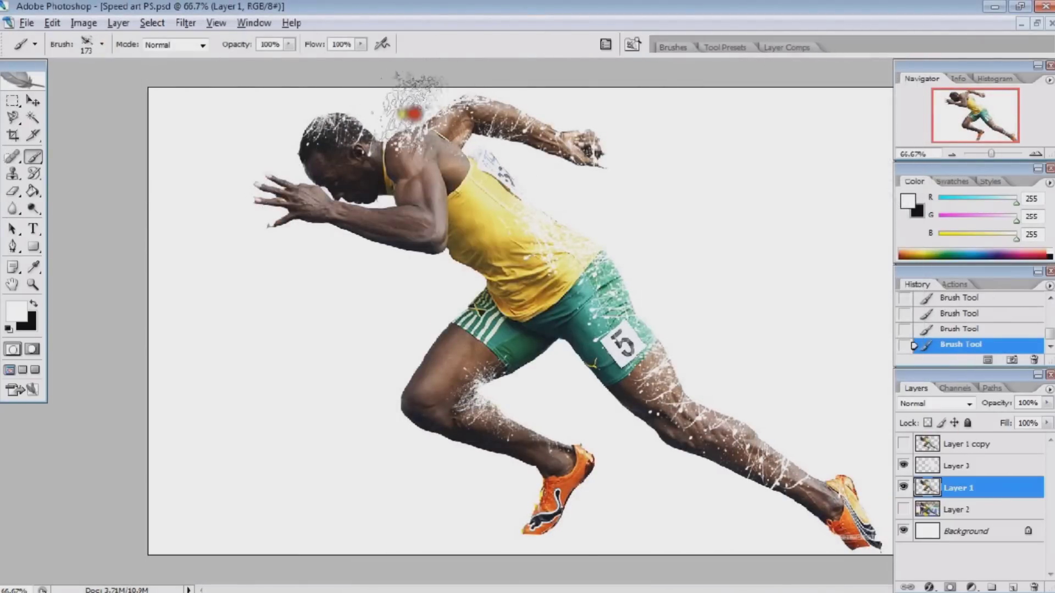
Step: Duplicate the hidden Layer 1 copy onto a new top layer and start Free Transform
key("v")
left_click(967, 444)
key("ctrl+j")
key("ctrl+t")
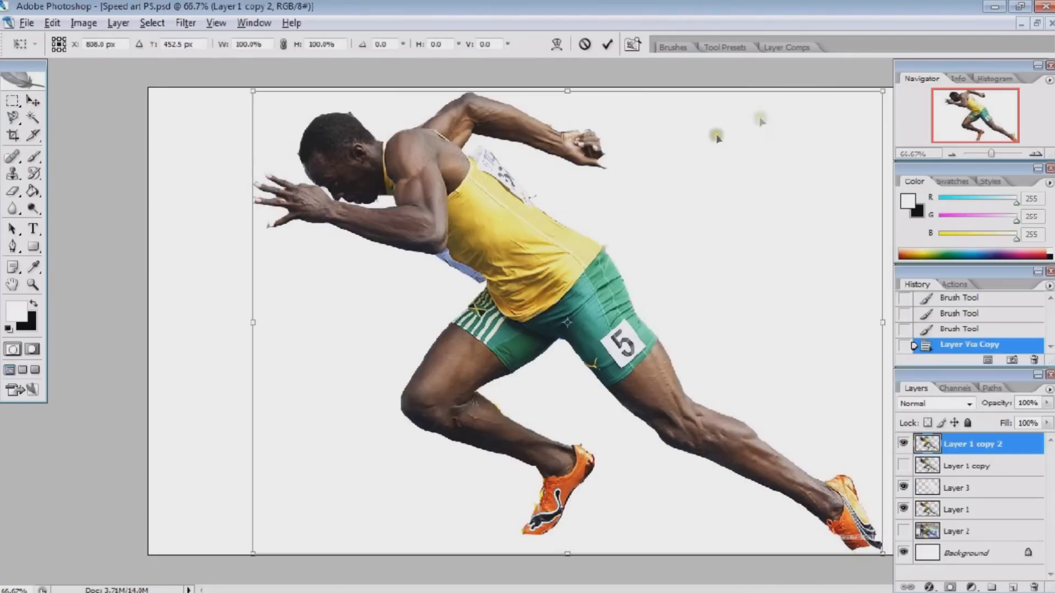
Step: Enlarge the runner copy, shift it right, and move it in the layer stack
left_click_drag(252, 323, 59, 319)
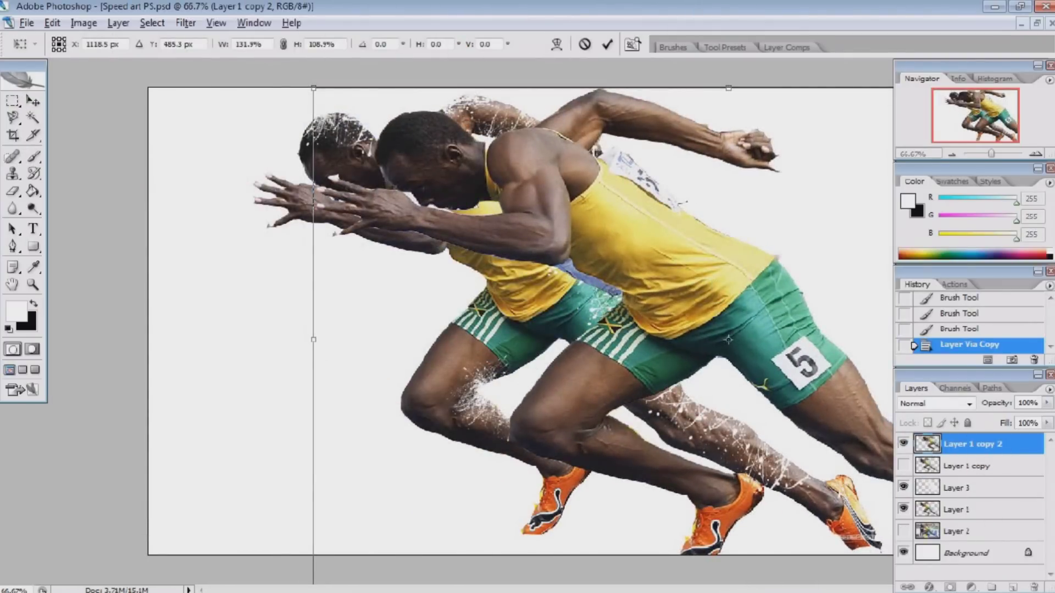
key("Return")
mouse_move(967, 444)
left_mouse_down()
mouse_move(967, 510)
mouse_move(978, 444)
left_mouse_up()
Step: Liquify the copy with a 436 Forward Warp brush, pushing front leg, torso and rear thigh
key("ctrl+shift+x")
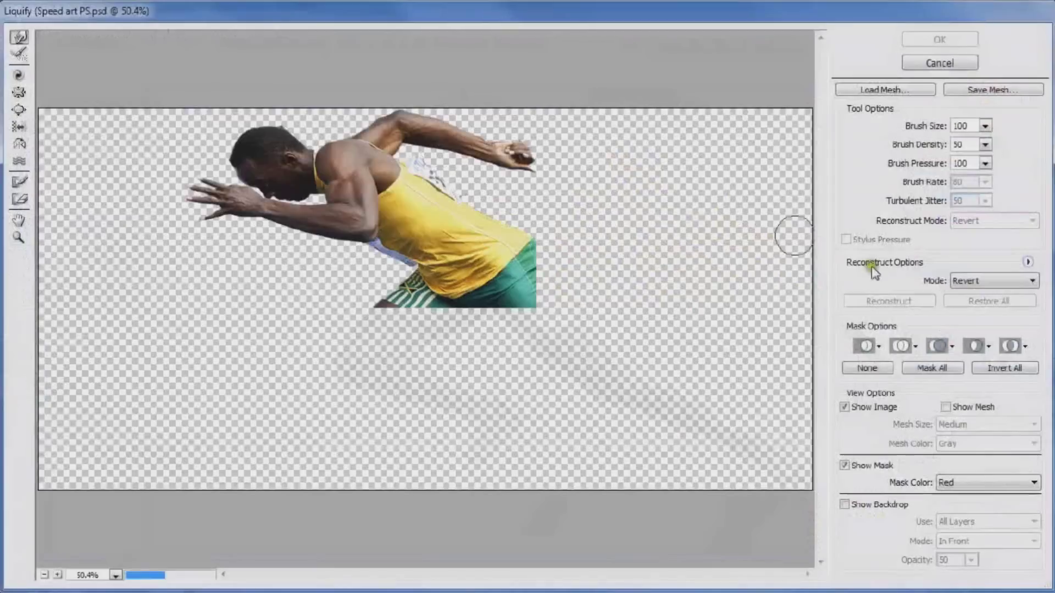
left_click_drag(929, 126, 967, 125)
left_click_drag(478, 357, 518, 448)
left_click_drag(433, 209, 530, 141)
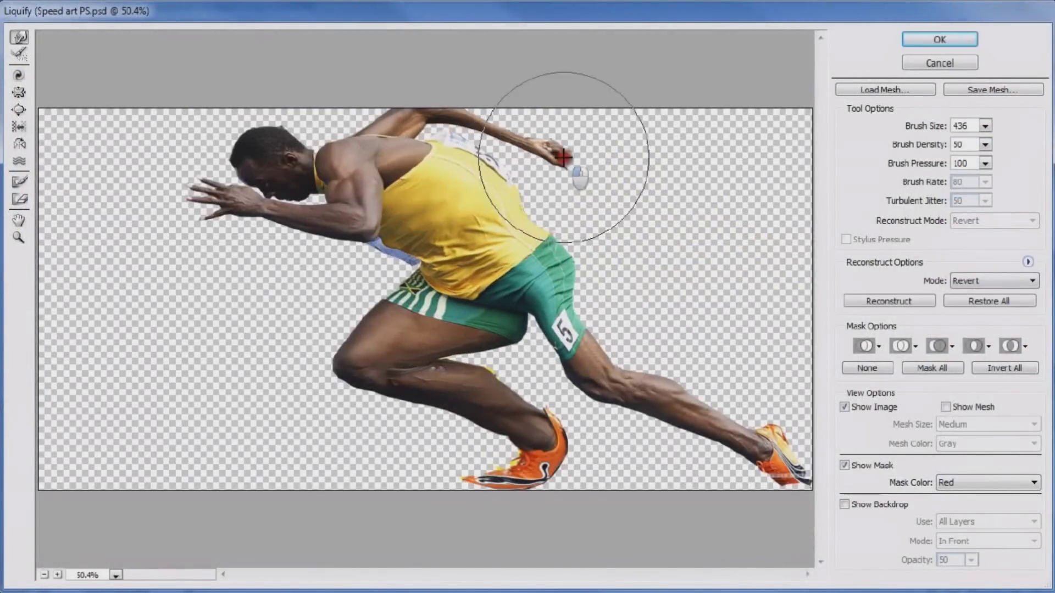
mouse_move(388, 235)
left_mouse_down()
mouse_move(683, 330)
mouse_move(727, 358)
mouse_move(740, 473)
left_mouse_up()
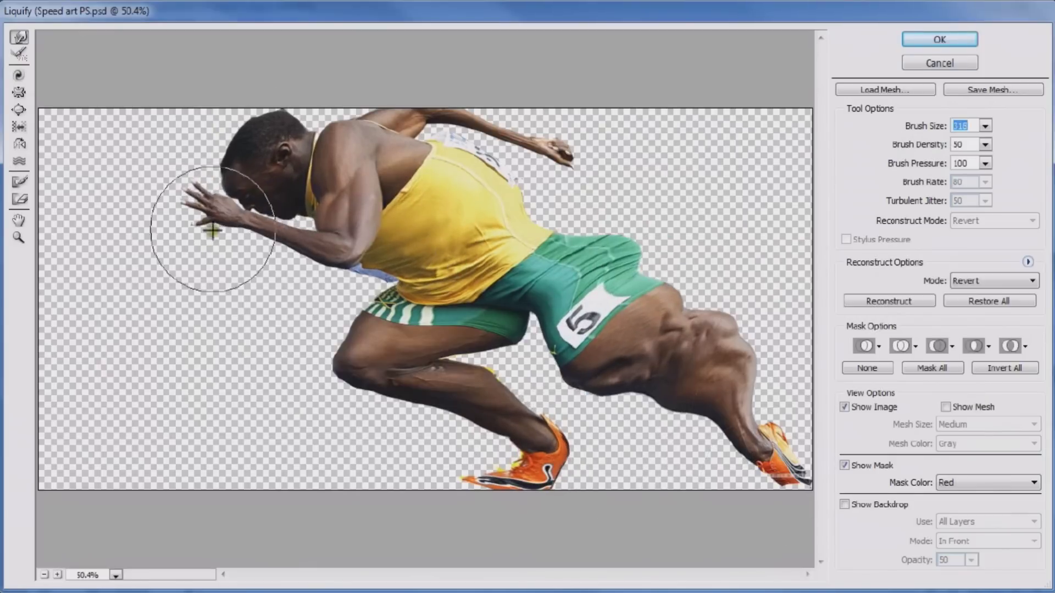
left_click(907, 40)
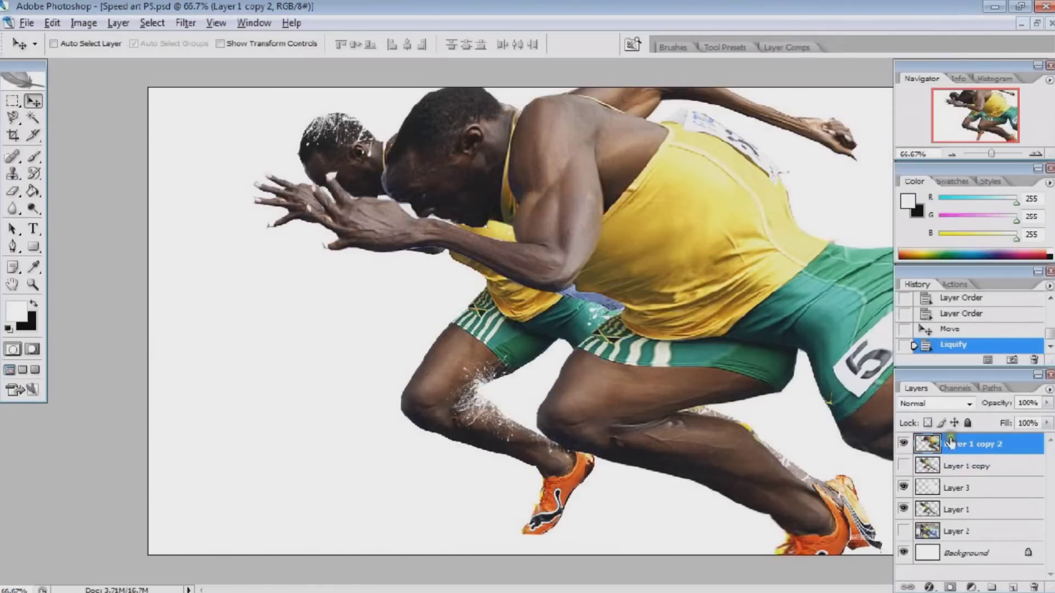
Step: Mask the warped copy, move it below Layer 3, set a 2500 px brush and show it
left_click(118, 23)
left_click_drag(983, 444, 906, 489)
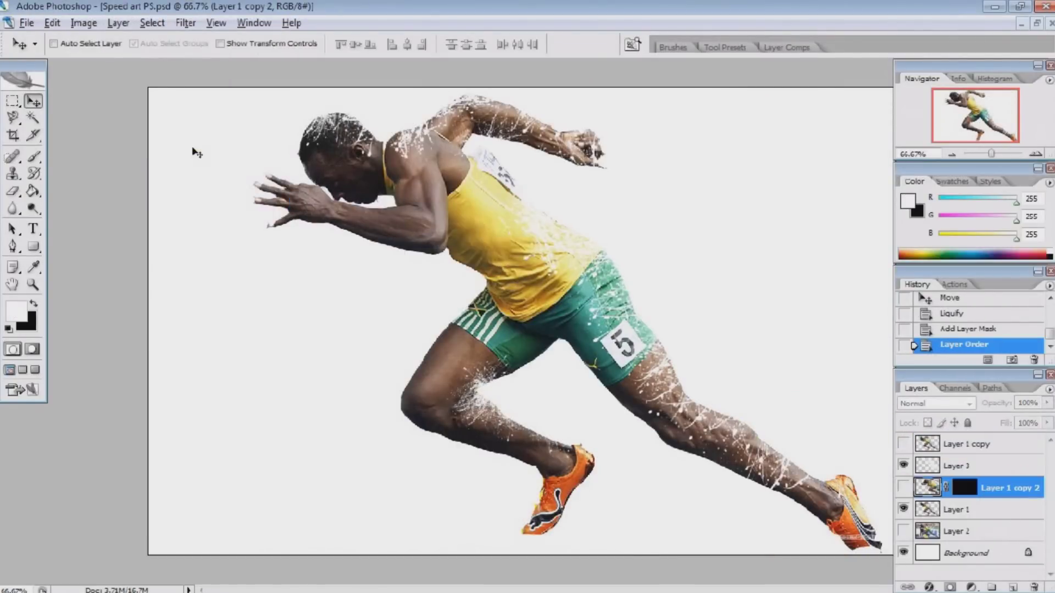
left_click(102, 43)
left_click_drag(55, 104, 186, 103)
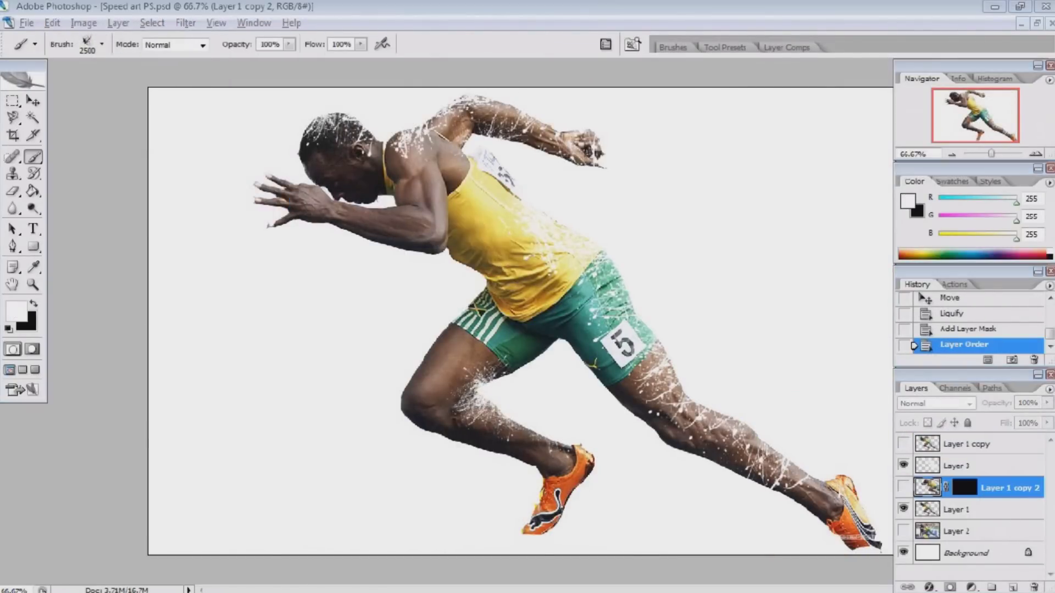
left_click(903, 487)
Step: Paint splatter back through the mask near the shoulder with a 178 px brush, then reorder the warped copy
left_click(102, 44)
left_click_drag(187, 104, 63, 104)
left_click(322, 58)
left_click_drag(434, 118, 458, 128)
left_click(102, 44)
left_click_drag(63, 104, 83, 104)
left_click_drag(615, 153, 731, 236)
left_click_drag(687, 181, 792, 281)
mouse_move(984, 488)
left_mouse_down()
mouse_move(983, 519)
mouse_move(1005, 510)
left_mouse_up()
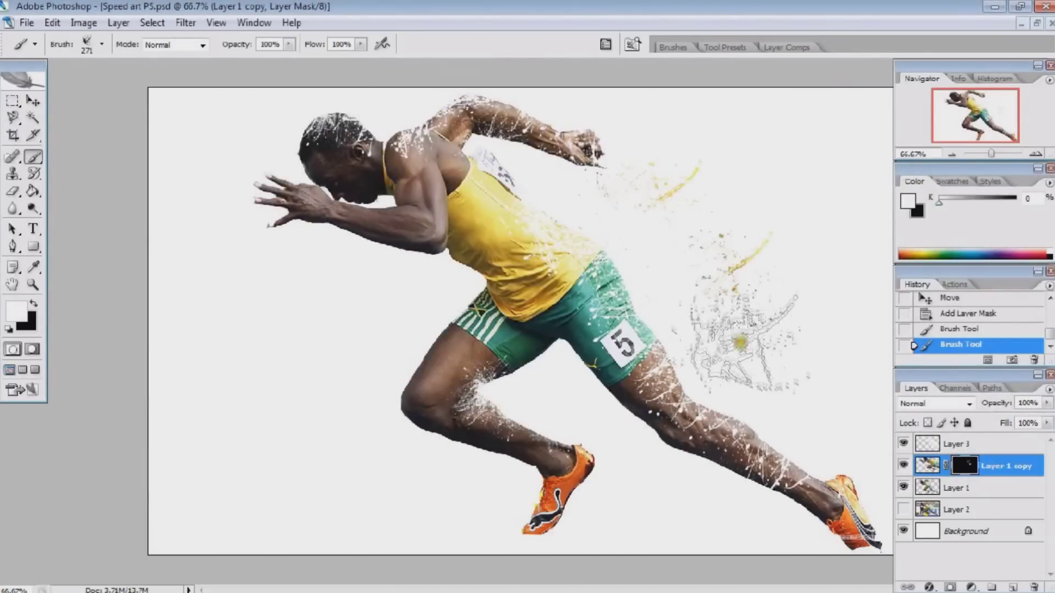
Step: Paint yellow and green splatter at right with a 424 px brush and fine 68 px splatter behind the arm
left_click(775, 200)
left_click(101, 44)
left_click(673, 48)
mouse_move(627, 165)
left_mouse_down()
mouse_move(824, 236)
mouse_move(731, 159)
left_mouse_up()
left_click(102, 44)
left_click(616, 192)
left_click(673, 48)
left_click_drag(505, 154, 528, 176)
Step: Add splatter behind the legs with a 149 px brush
left_click(102, 44)
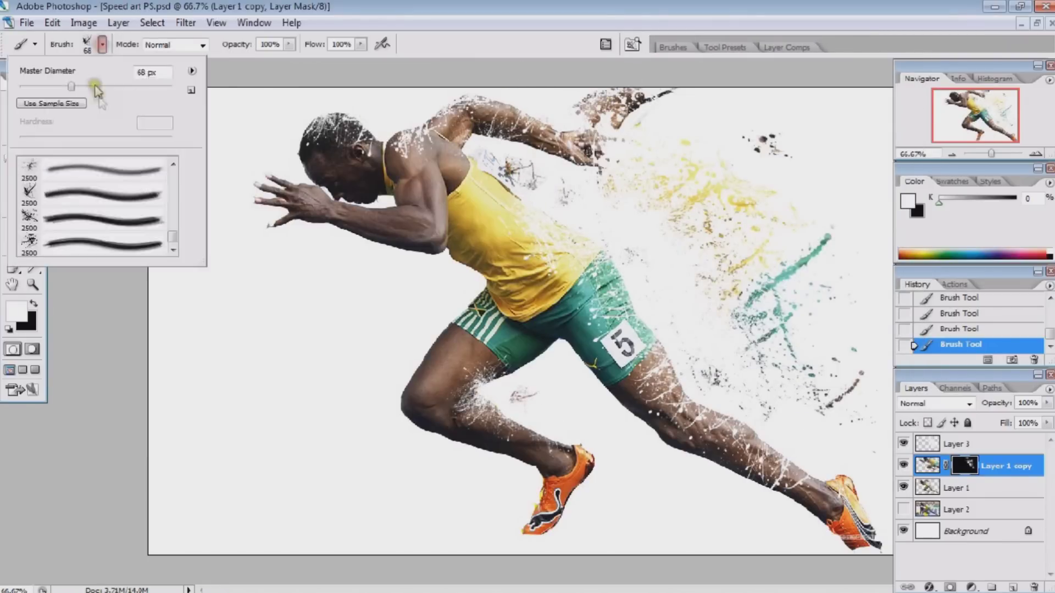
left_click(542, 398)
left_click(621, 440)
left_click(673, 47)
left_click(673, 48)
Step: Make black the painting colour at largest brush size and add a reveal-all mask to Layer 3
key("x")
left_click(102, 44)
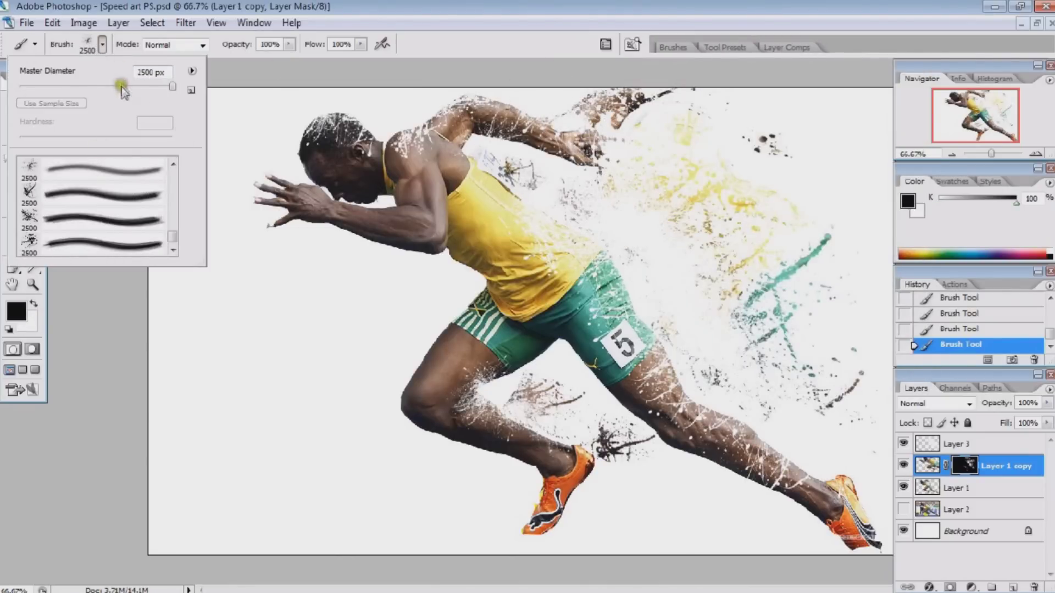
left_click(103, 43)
left_click(102, 44)
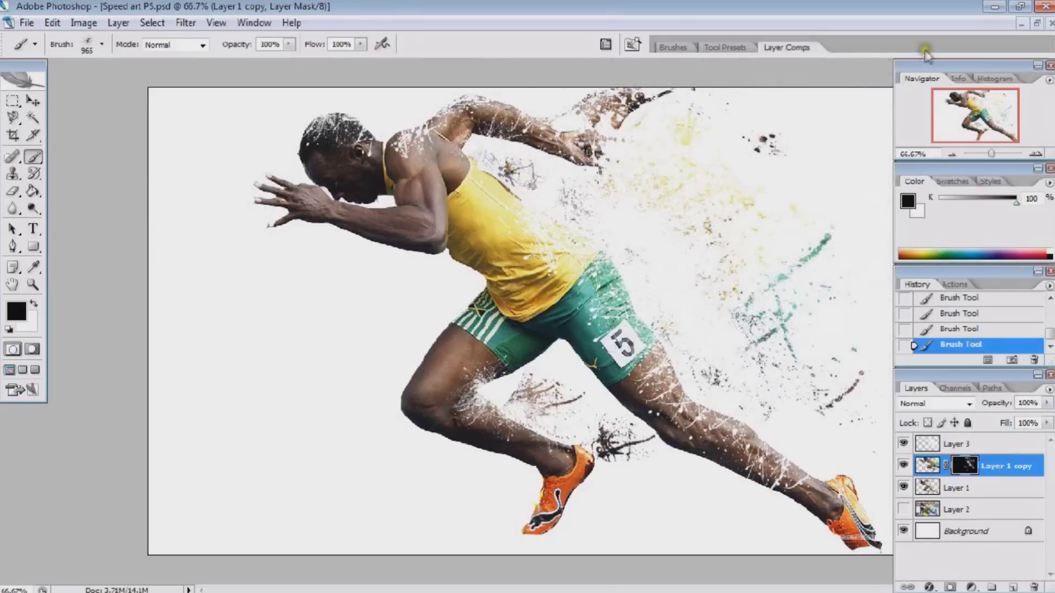
key("v")
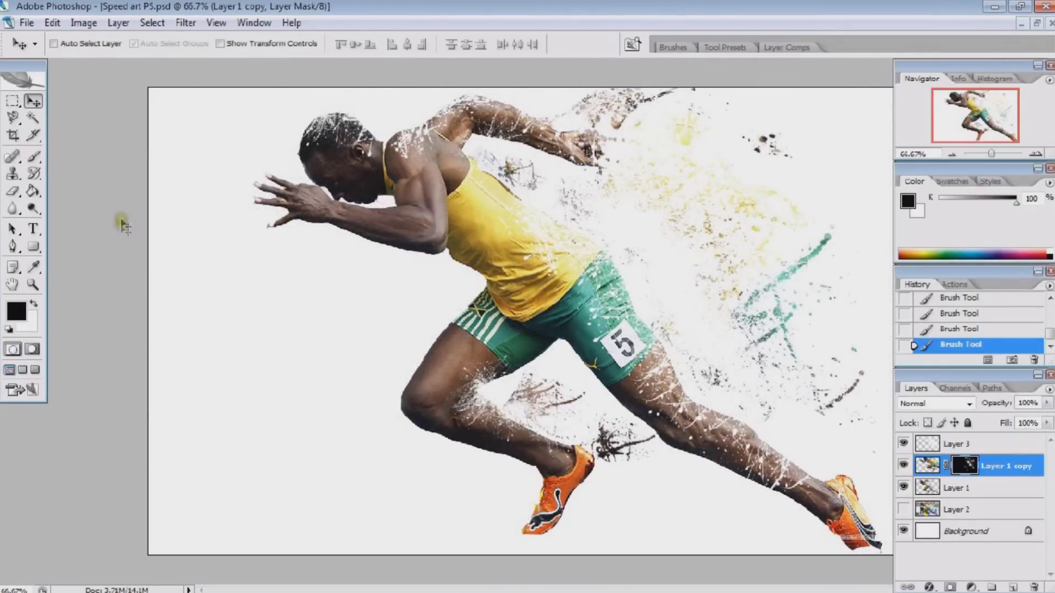
left_click(956, 444)
left_click(118, 23)
left_click(319, 186)
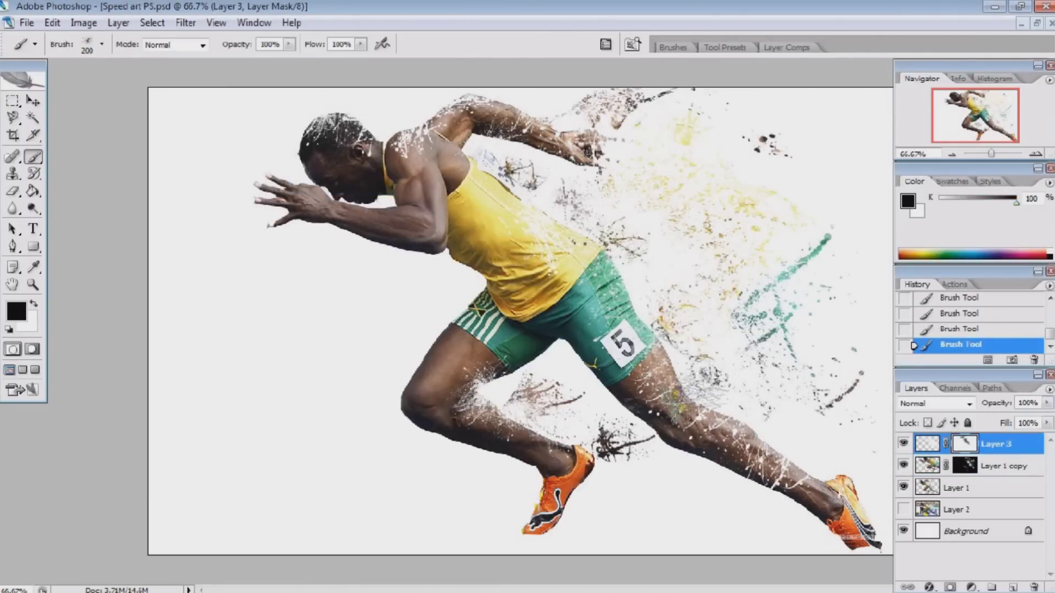
Step: Select Layer 1 copy and set the brush diameter to 414 px
left_click(995, 466)
key("x")
left_click(103, 44)
double_click(141, 70)
type("414")
key("Return")
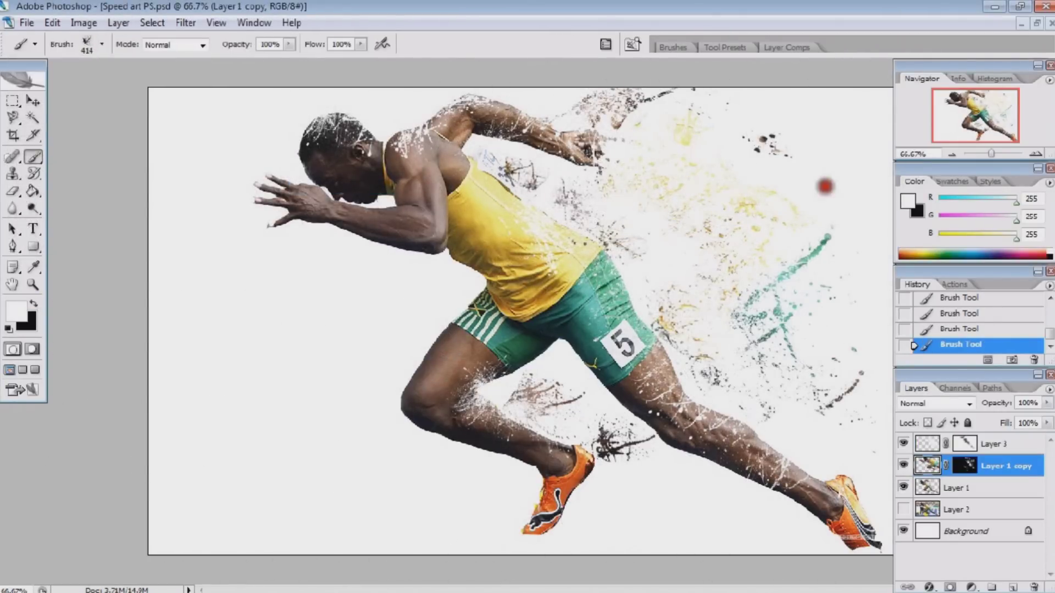
key("x")
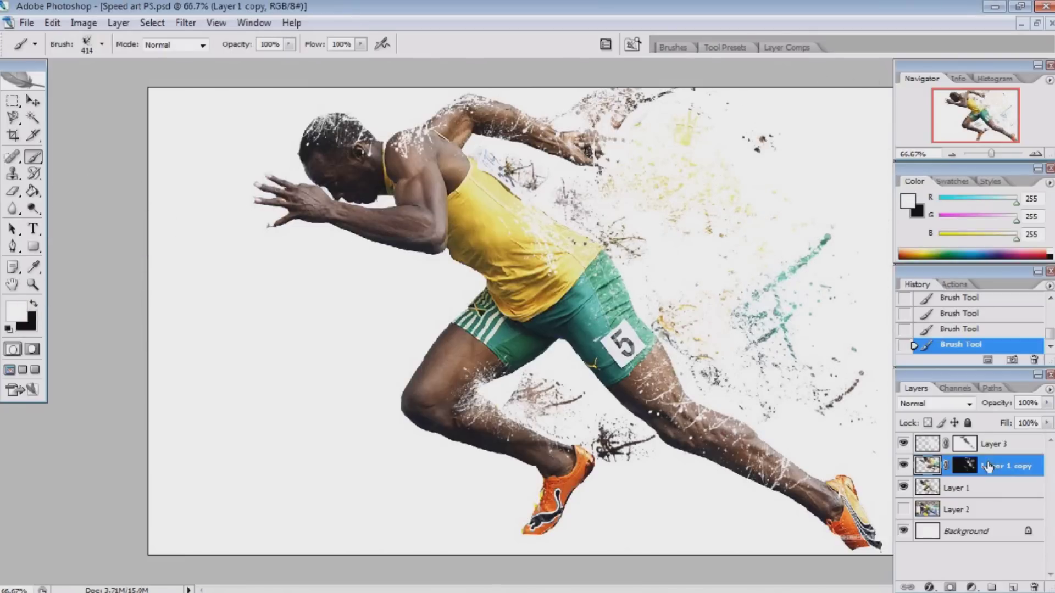
Step: Duplicate the plain runner layer, move it up and set its blending to Color Burn
key("ctrl+t")
key("Escape")
key("b")
left_click(956, 488)
key("ctrl+j")
key("ctrl+bracketright")
left_click(934, 403)
left_click(967, 118)
Step: Mask the Color Burn copy over the arm and torso, then discard that layer
key("ctrl+alt+0")
key("ctrl+minus")
left_click(118, 23)
left_click(286, 159)
key("b")
left_click(102, 44)
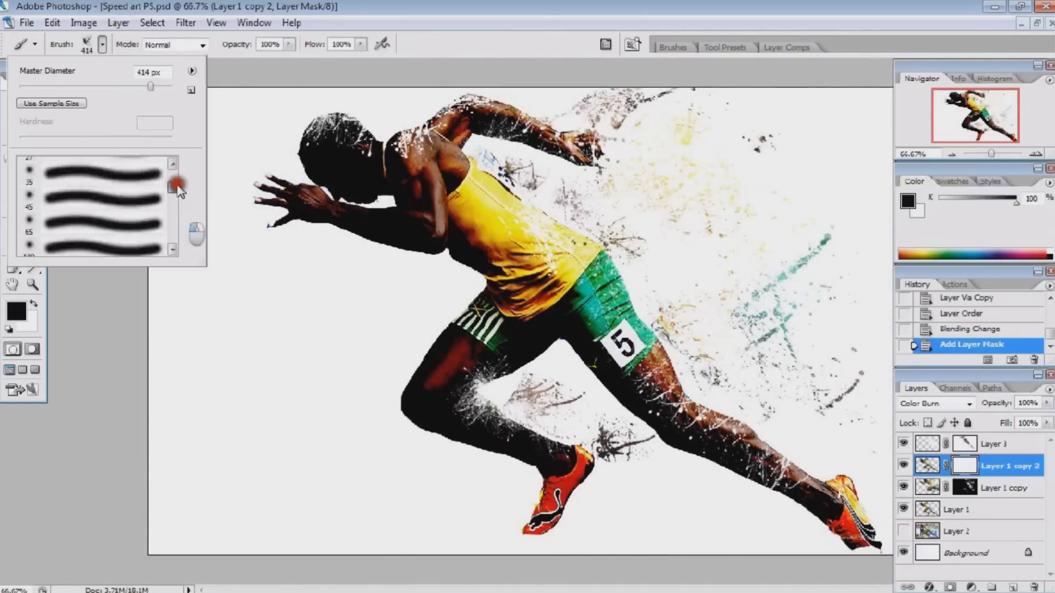
key("Return")
mouse_move(284, 154)
left_mouse_down()
mouse_move(363, 165)
mouse_move(483, 417)
mouse_move(282, 200)
mouse_move(394, 223)
mouse_move(519, 461)
left_mouse_up()
left_click_drag(552, 322, 434, 119)
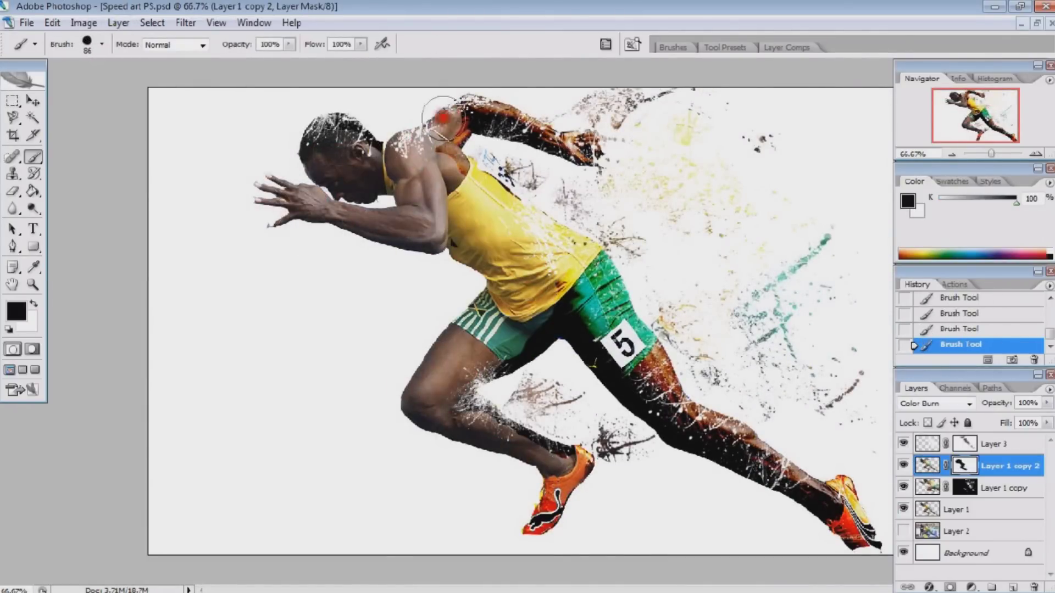
key("Delete")
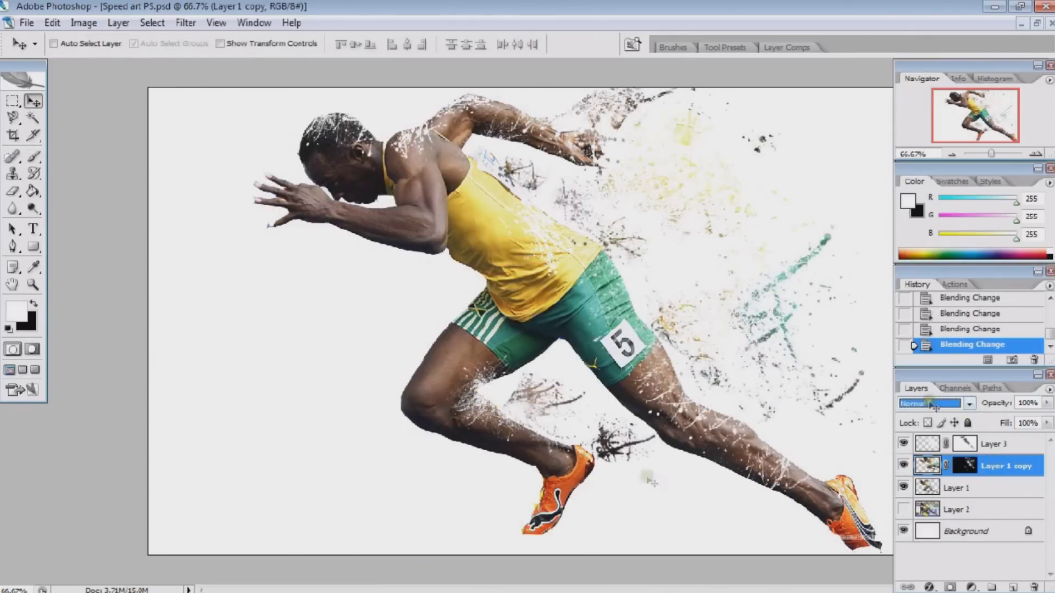
Step: Choose the large splatter brush and rotate its angle in Brush settings
key("b")
left_click(101, 46)
left_click(83, 208)
left_click(124, 46)
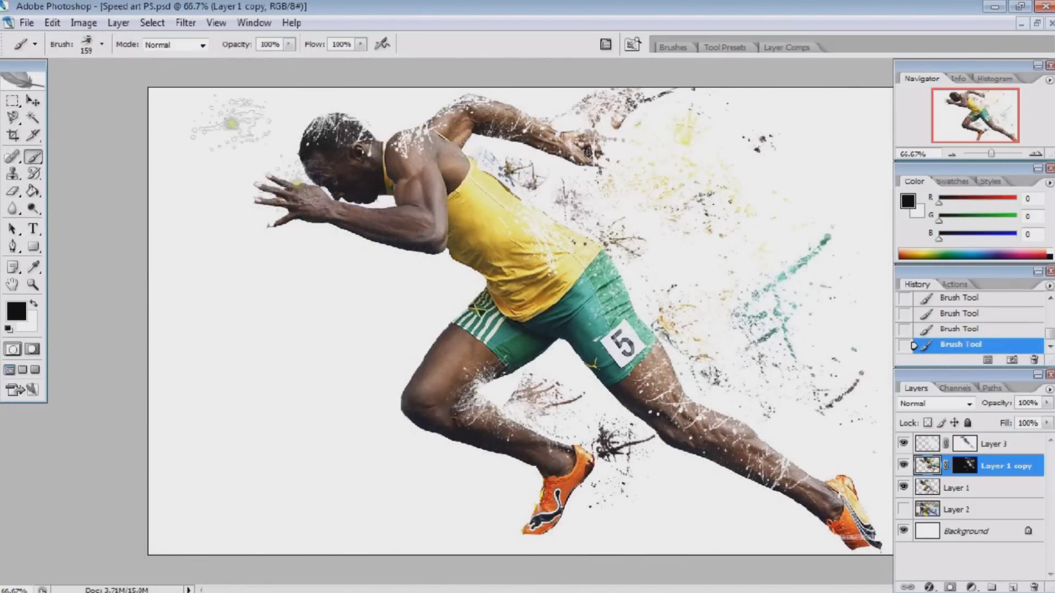
key("F5")
left_click_drag(879, 195, 871, 204)
key("F5")
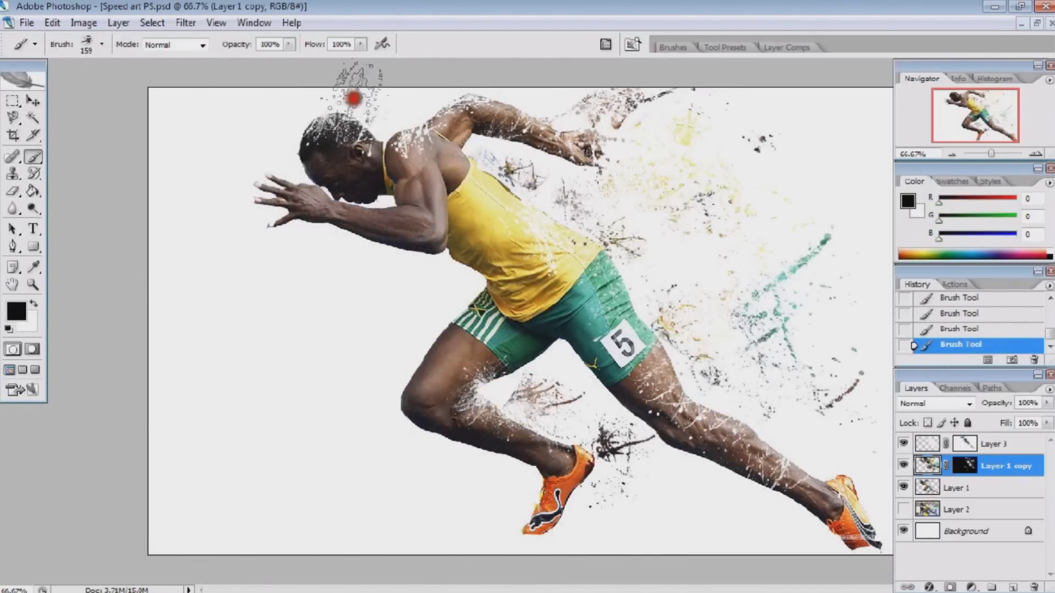
Step: Create a new layer below the dispersed copy and stamp black splatter onto it
key("ctrl+shift+n")
key("Return")
left_click(101, 45)
left_click(130, 85)
key("Return")
key("ctrl+bracketleft")
left_click(575, 227)
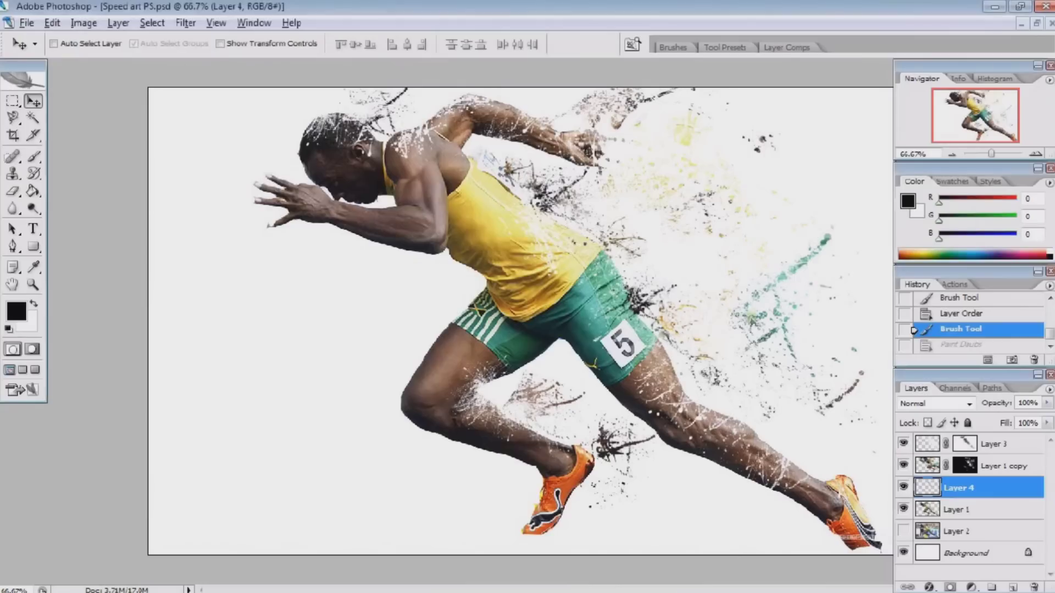
Step: Duplicate the runner layer below the original and apply Paint Daubs to it
left_click(956, 509)
key("ctrl+j")
key("ctrl+bracketleft")
left_click(186, 23)
key("ctrl+f")
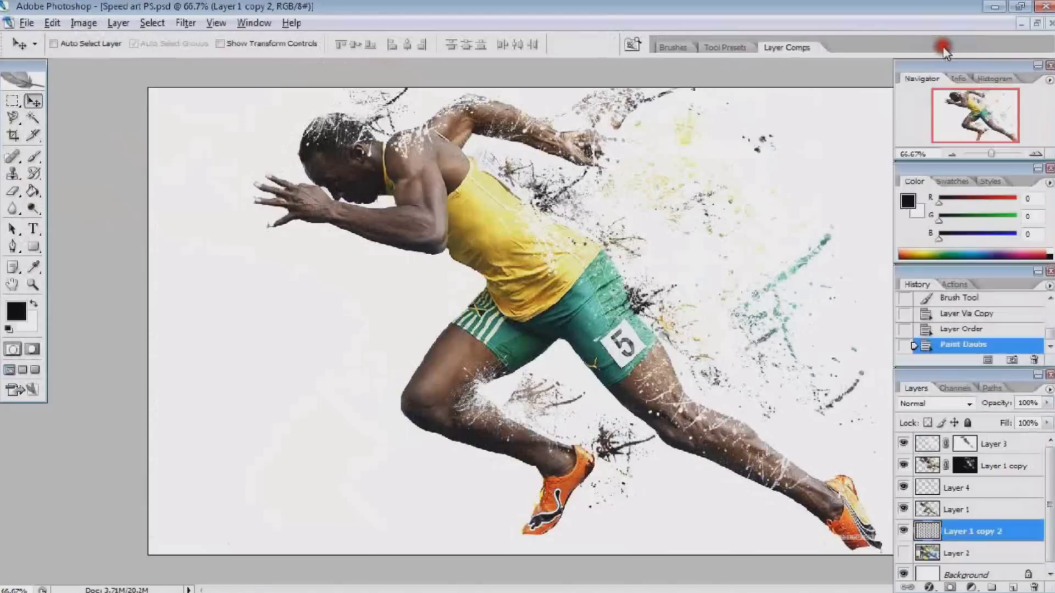
Step: Nudge the daubed copy to the right, keeping it below the runner layer
key("Right")
key("Right")
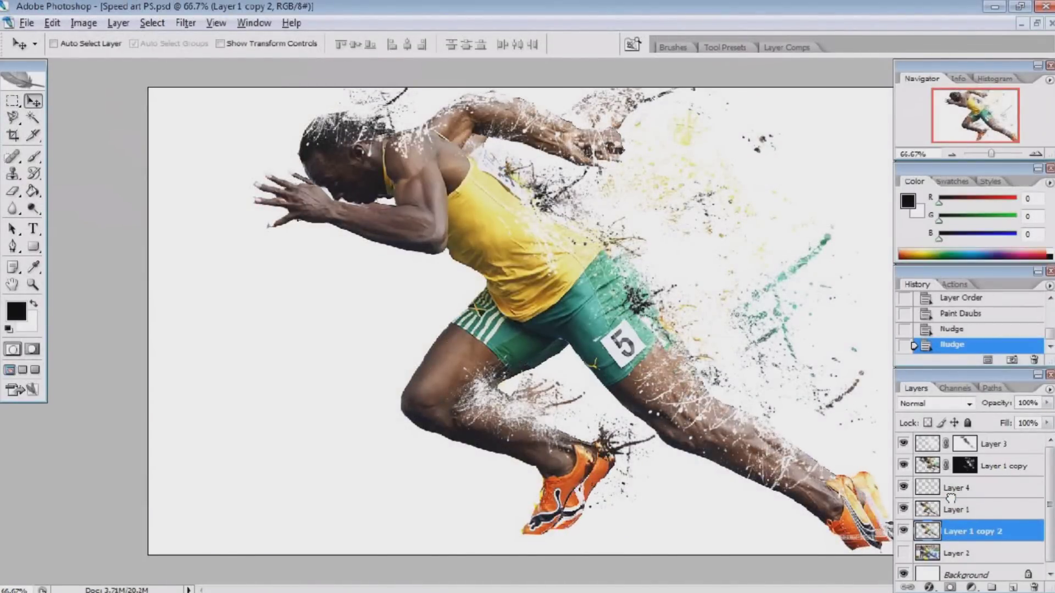
key("ctrl+bracketright")
key("Right")
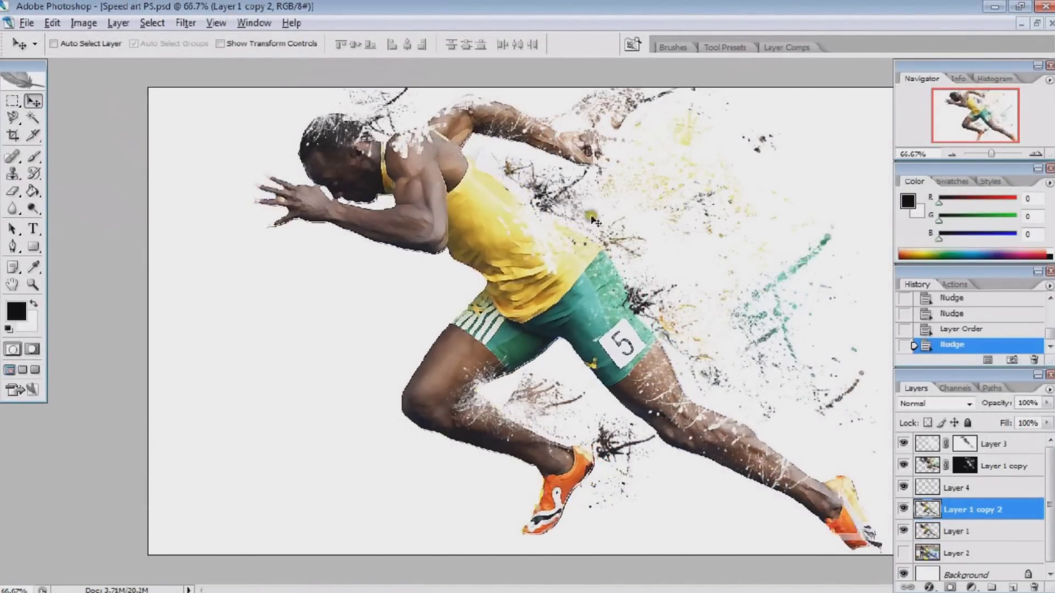
key("0")
key("5")
key("ctrl+bracketleft")
Step: Shift the ghost copy to trail the runner at 52% opacity and show the stadium photo layer
key("6")
key("3")
left_click_drag(632, 242, 541, 200)
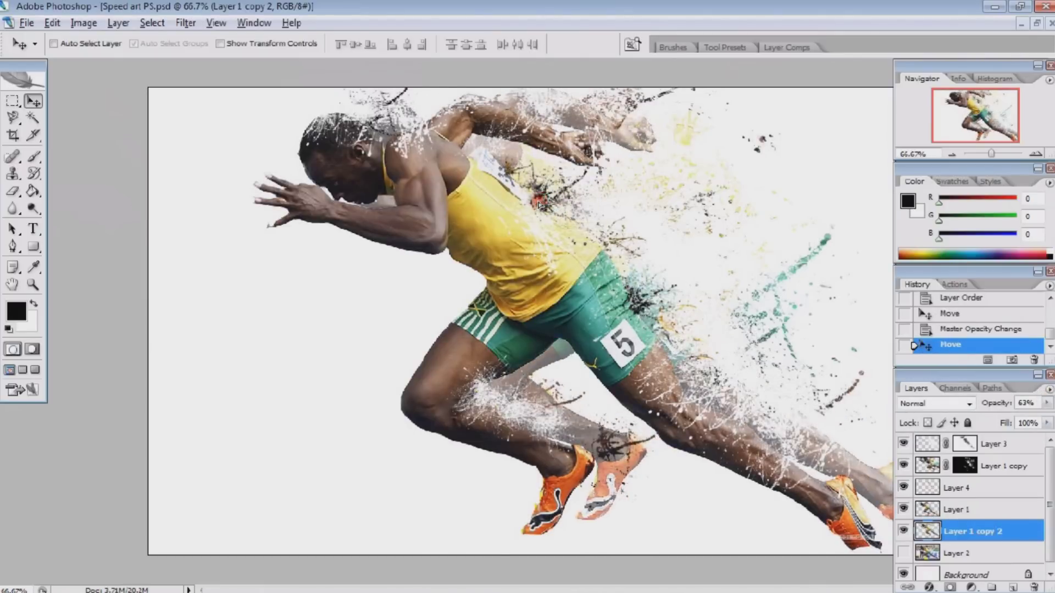
key("5")
key("2")
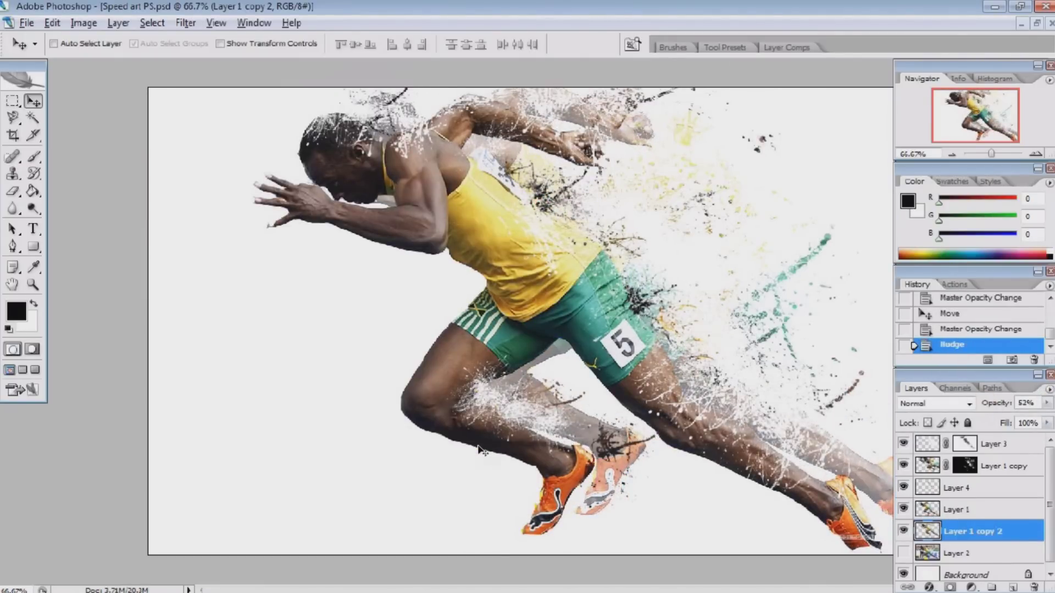
left_click(972, 554)
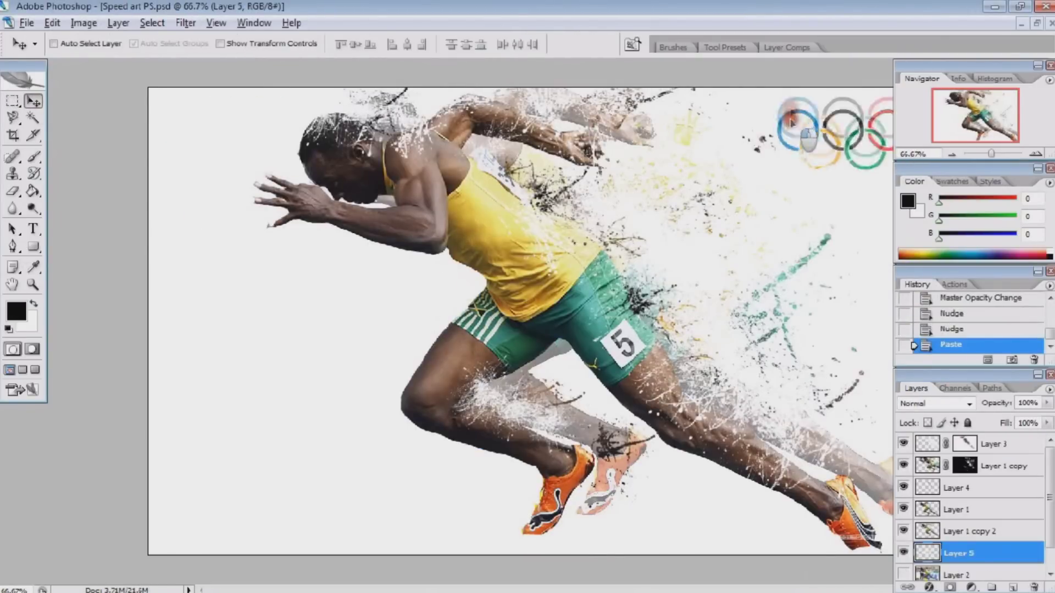
Step: Drag the Olympic rings to the top-left and paste the London 2012 logo into Speed art PS.psd
left_click_drag(491, 338, 225, 129)
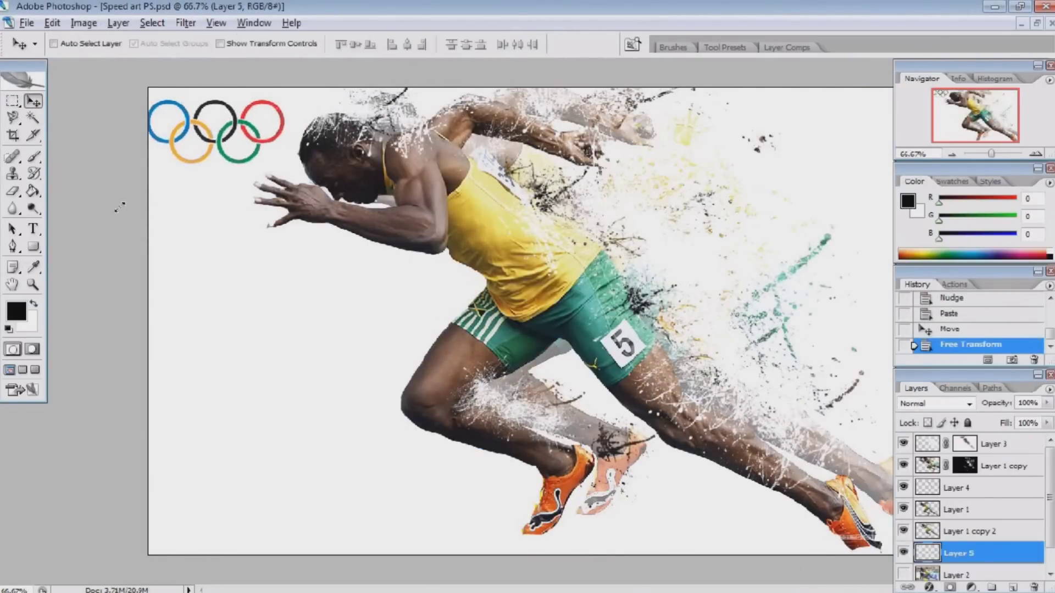
key("alt+Tab")
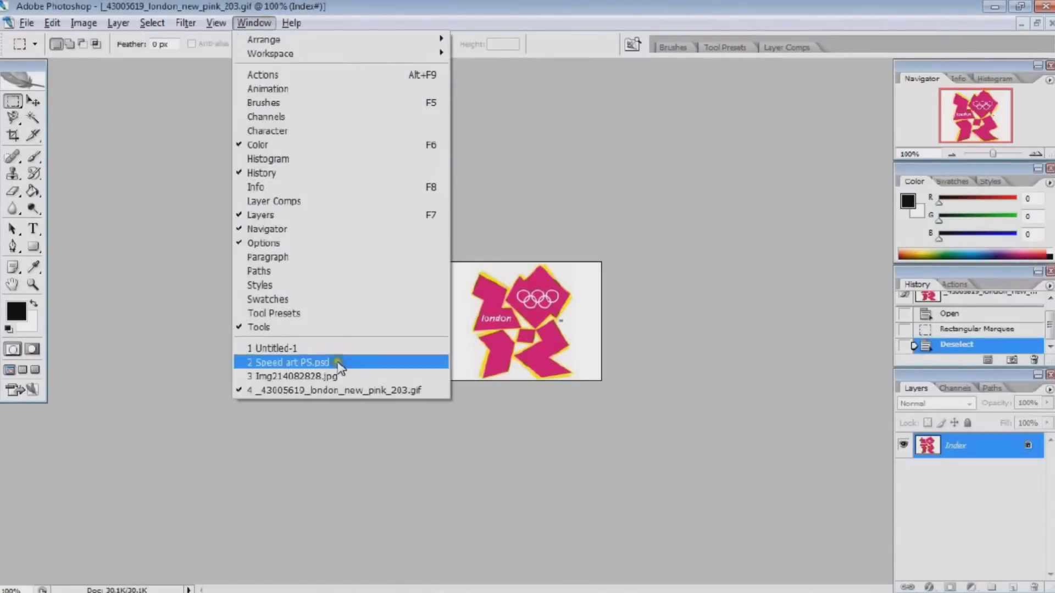
left_click(339, 368)
key("ctrl+v")
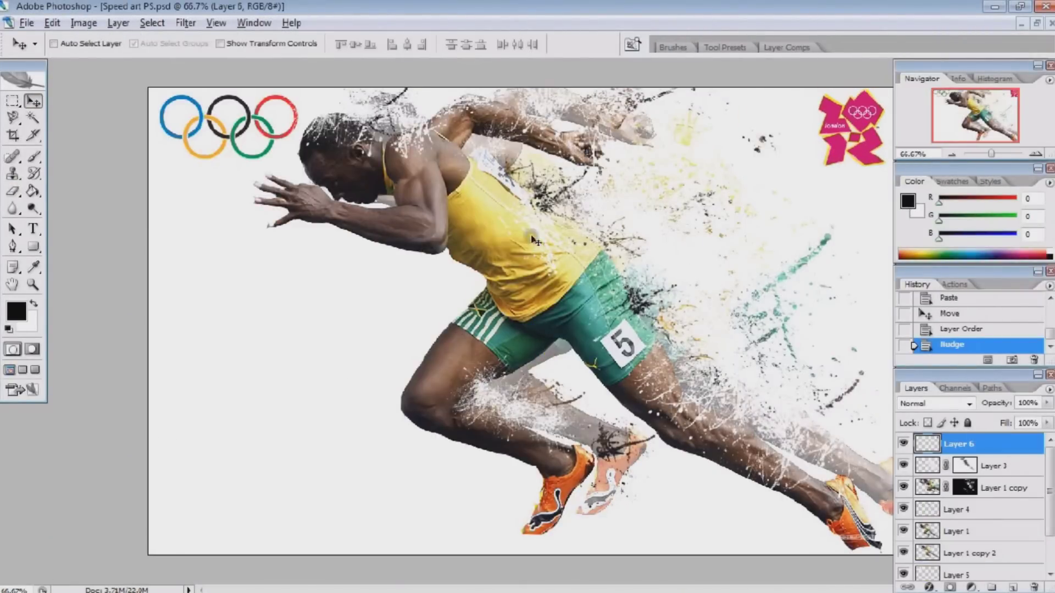
Step: Draw a thin black bar at the bottom-left and duplicate it below the first
mouse_move(164, 486)
left_mouse_down()
mouse_move(431, 495)
mouse_move(383, 502)
left_mouse_up()
key("ctrl+z")
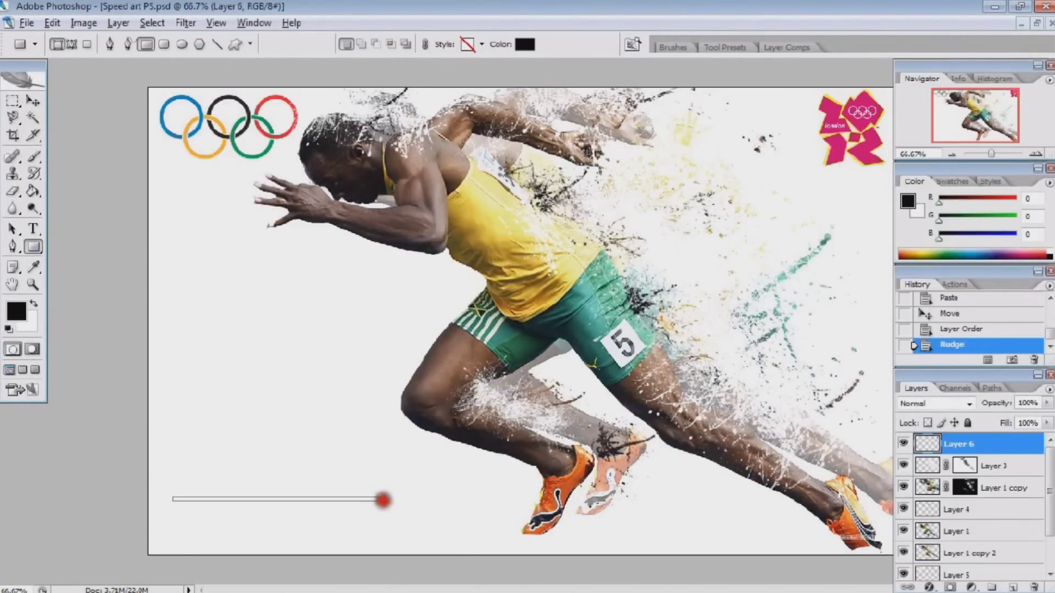
key("ctrl+j")
key("v")
Step: Type the ShinyEdits text between the two bars
key("t")
left_click(177, 510)
type("SH")
left_click(33, 101)
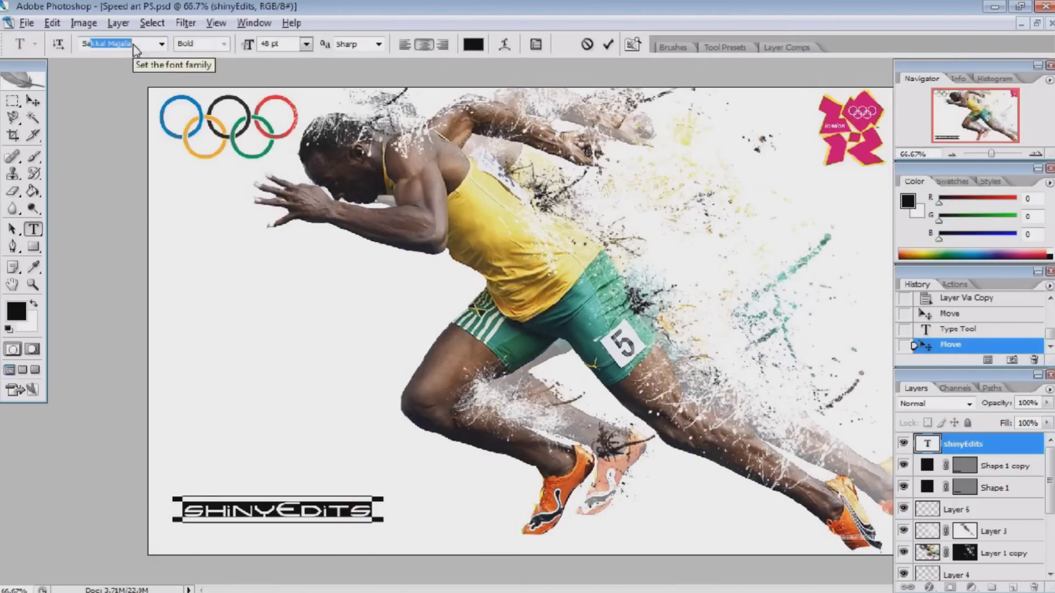
key("Down")
Step: Change the ShinyEdits text to a techno font and nudge it into place
key("t")
left_click(121, 43)
key("Down")
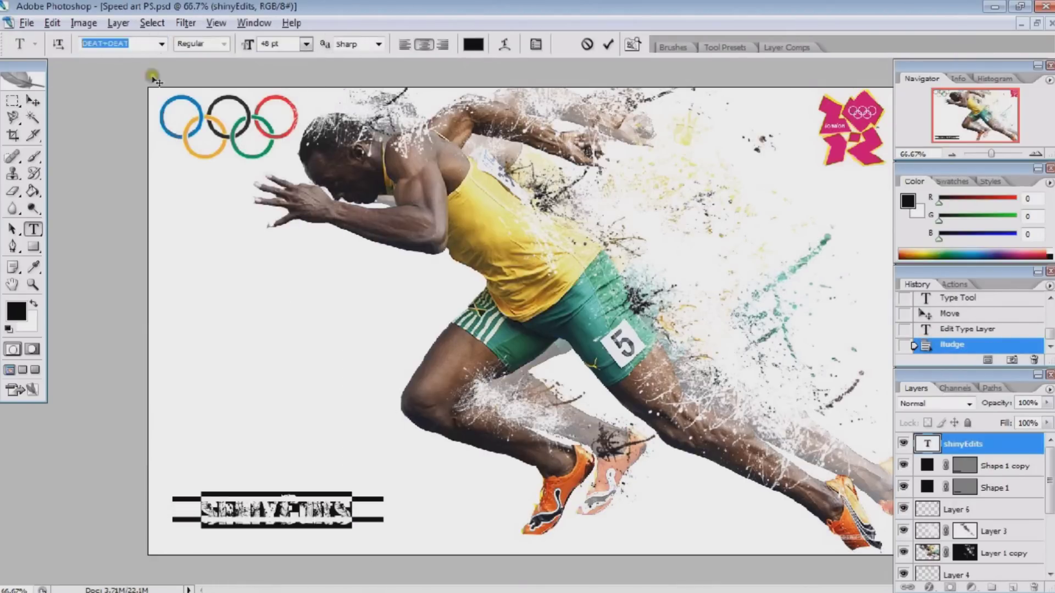
left_click(161, 44)
left_click(129, 134)
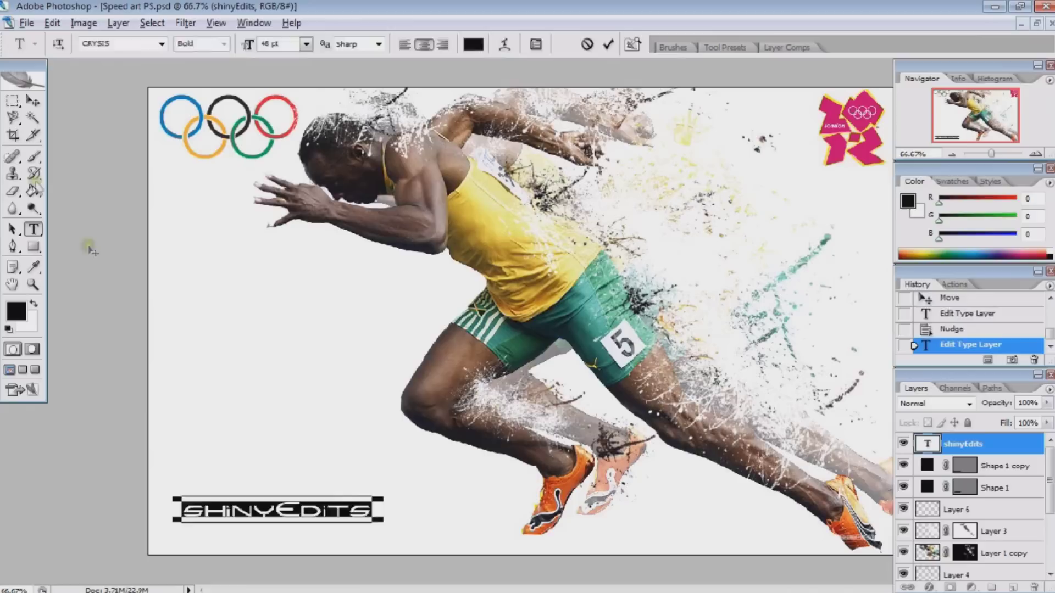
key("v")
key("Down")
Step: Rename the text layer to 'ShinyEdits'
left_click(1029, 461)
double_click(927, 444)
type("ShinyEdits")
left_click(33, 100)
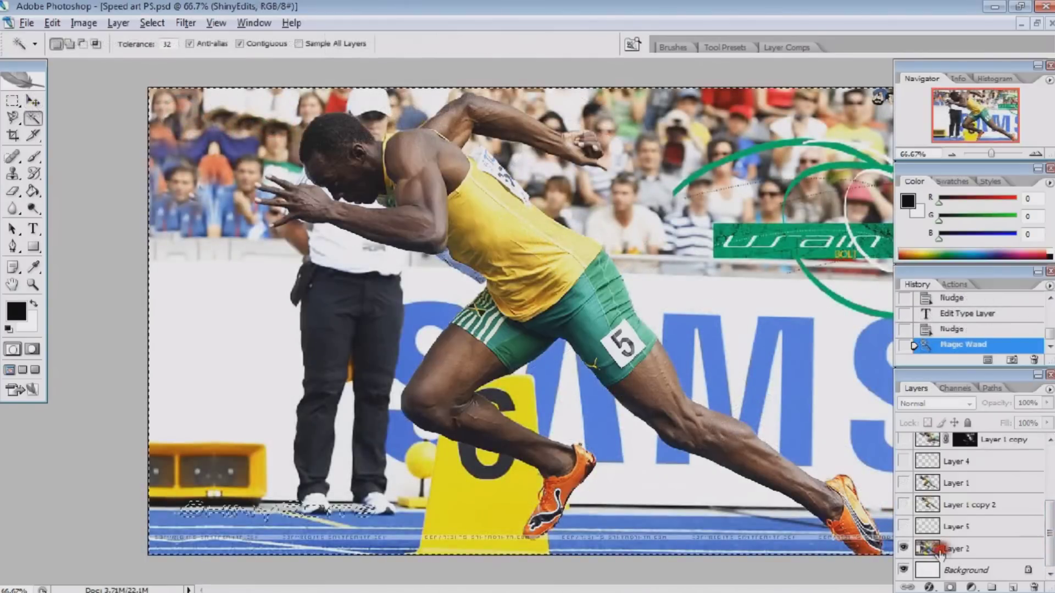
Step: Move the green Usain logo onto the right side of the artwork and enlarge it slightly
left_click(941, 549)
key("ctrl+d")
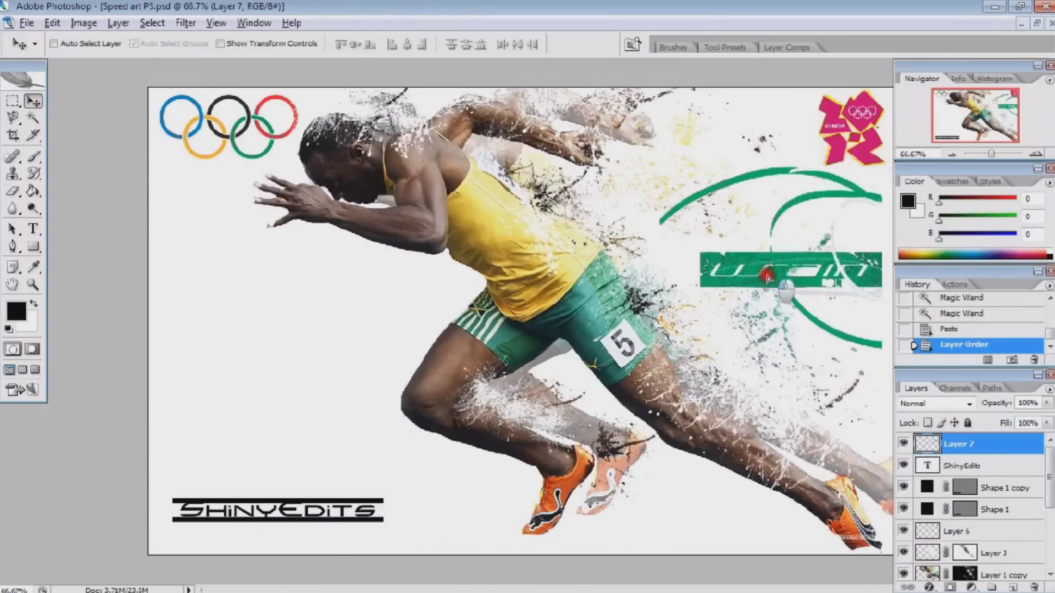
left_click_drag(777, 260, 778, 293)
key("ctrl+t")
left_click_drag(673, 180, 668, 175)
key("Return")
Step: Shift all the runner layers left and down
left_click(994, 553)
scroll(978, 522, "down", 3)
left_click(989, 571, "shift")
left_click_drag(584, 232, 560, 251)
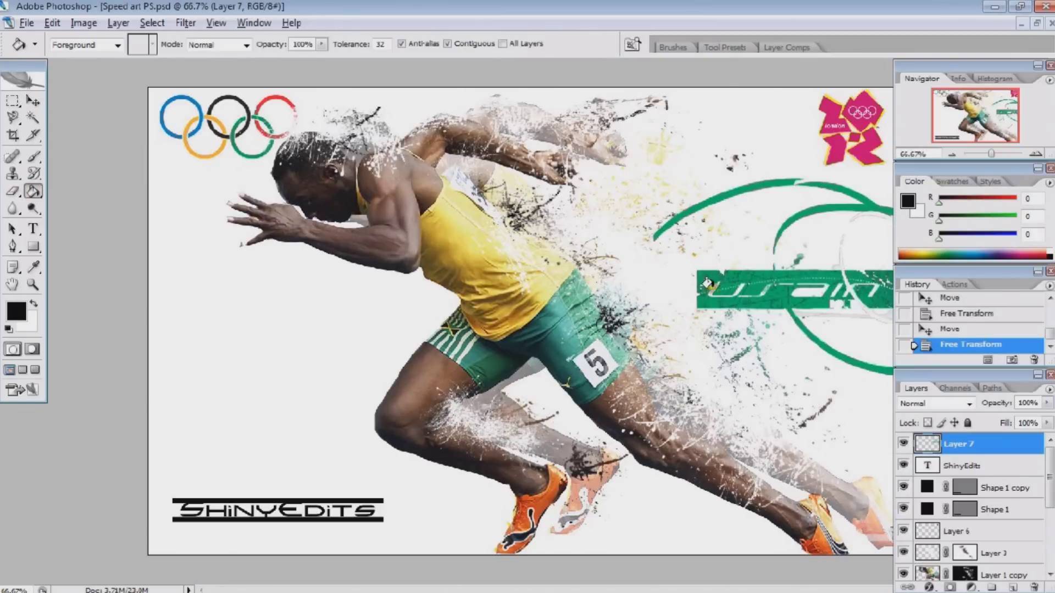
Step: Draw a black rectangle over the green band, keep the logo above it, and select the band
left_click(33, 247)
left_click_drag(696, 271, 901, 307)
left_click_drag(983, 466, 987, 444)
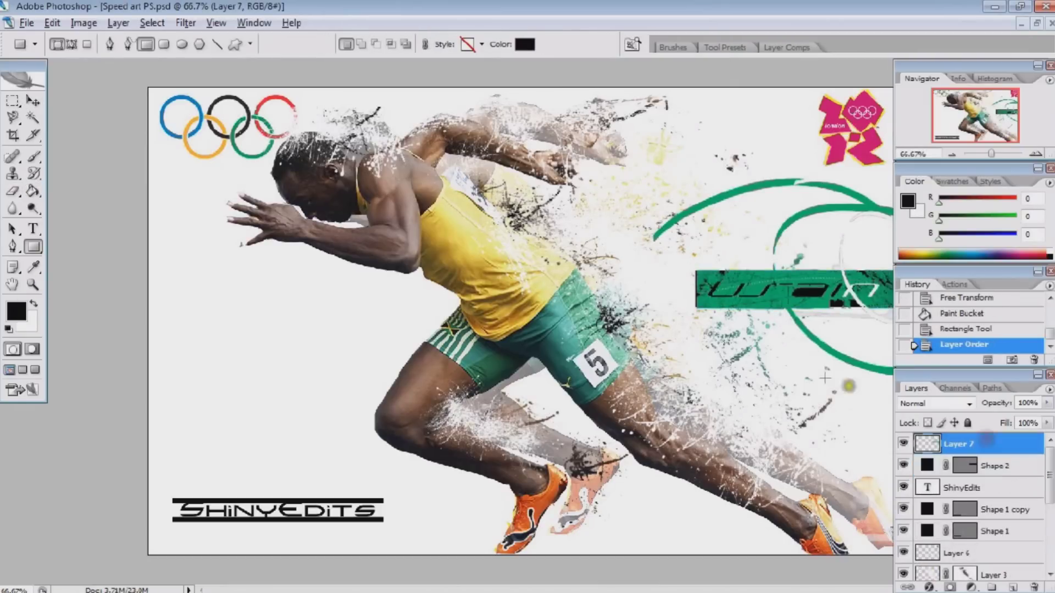
key("m")
left_click_drag(694, 316, 901, 270)
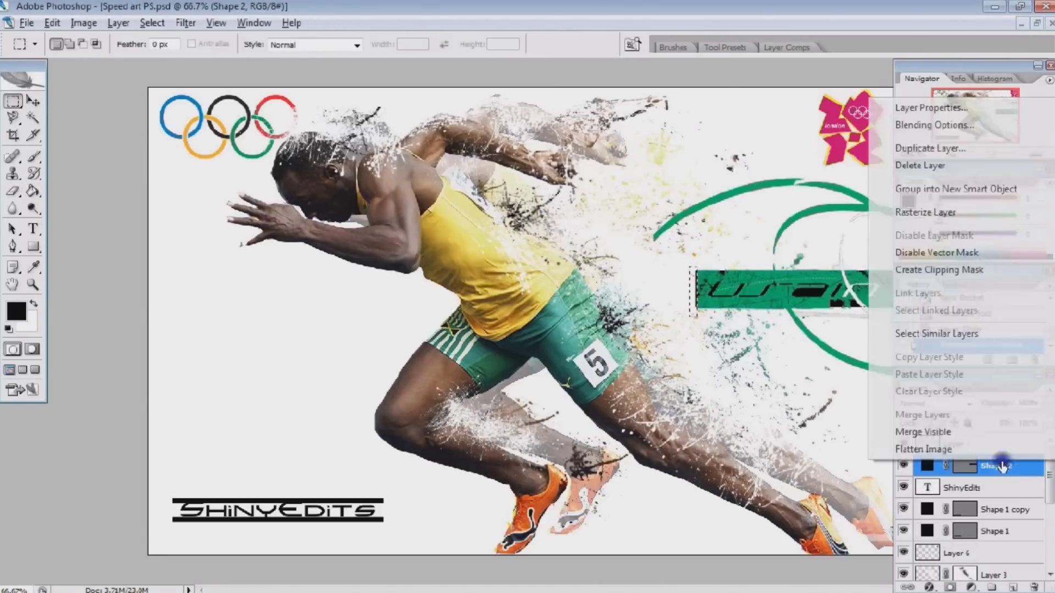
Step: Magic-wand a region of the green band and delete it from the black rectangle layer
left_click(956, 444)
key("ctrl+plus")
key("ctrl+plus")
key("ctrl+plus")
key("w")
left_click(687, 316)
left_click(957, 466)
key("Delete")
key("ctrl+minus")
key("ctrl+minus")
key("ctrl+minus")
key("v")
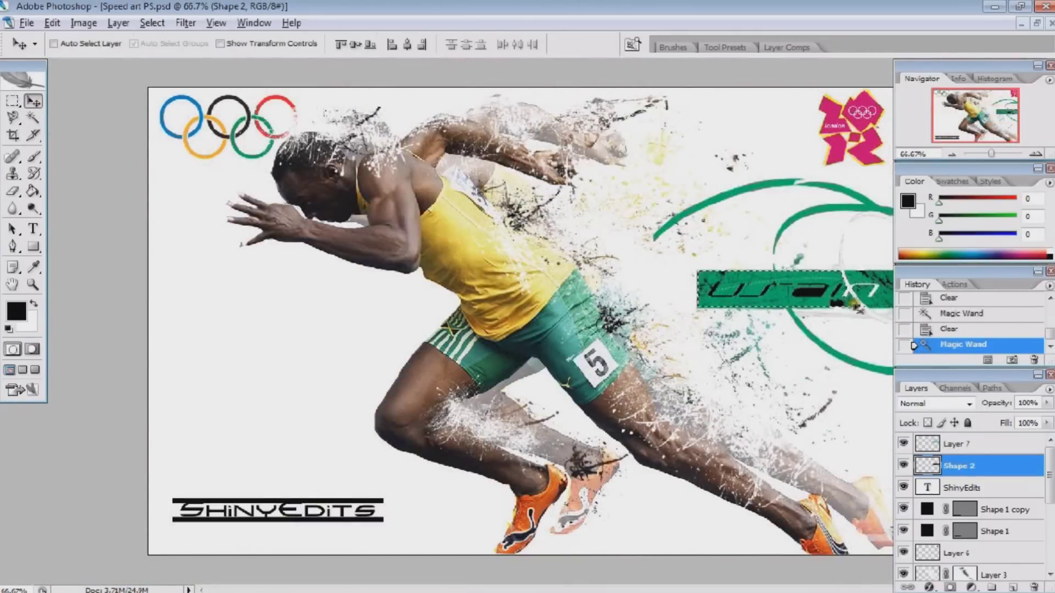
Step: Paste the selected Usain lettering onto its own layer above the logo
key("ctrl+plus")
key("ctrl+plus")
key("ctrl+plus")
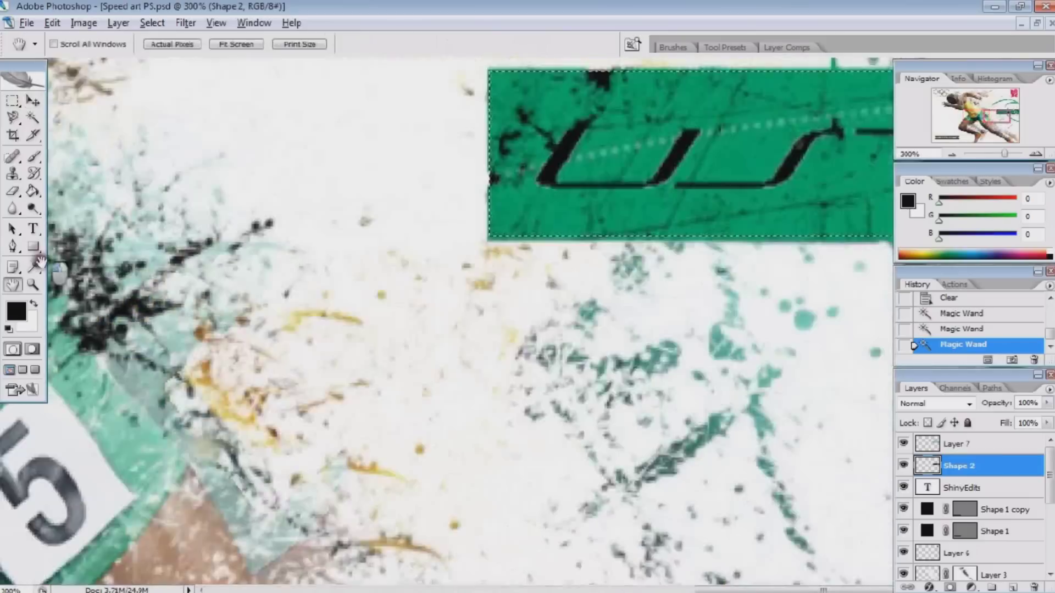
key("w")
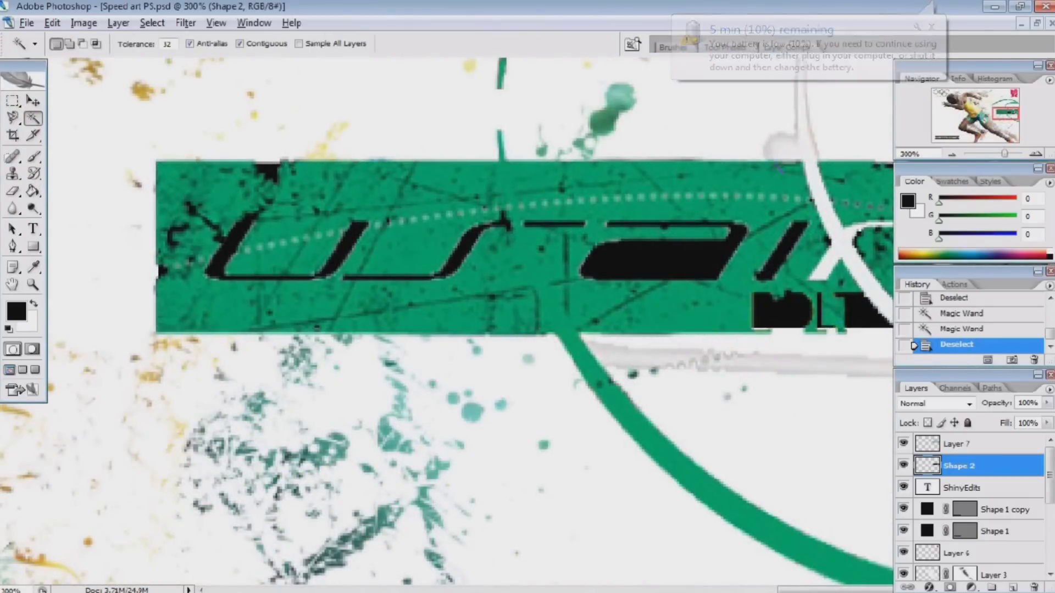
key("ctrl+c")
key("ctrl+v")
key("ctrl+bracketright")
double_click(984, 444)
left_click(666, 443)
Step: Apply a Color Overlay style to the pasted Usain lettering layer
key("Return")
key("ctrl+minus")
key("ctrl+minus")
key("ctrl+minus")
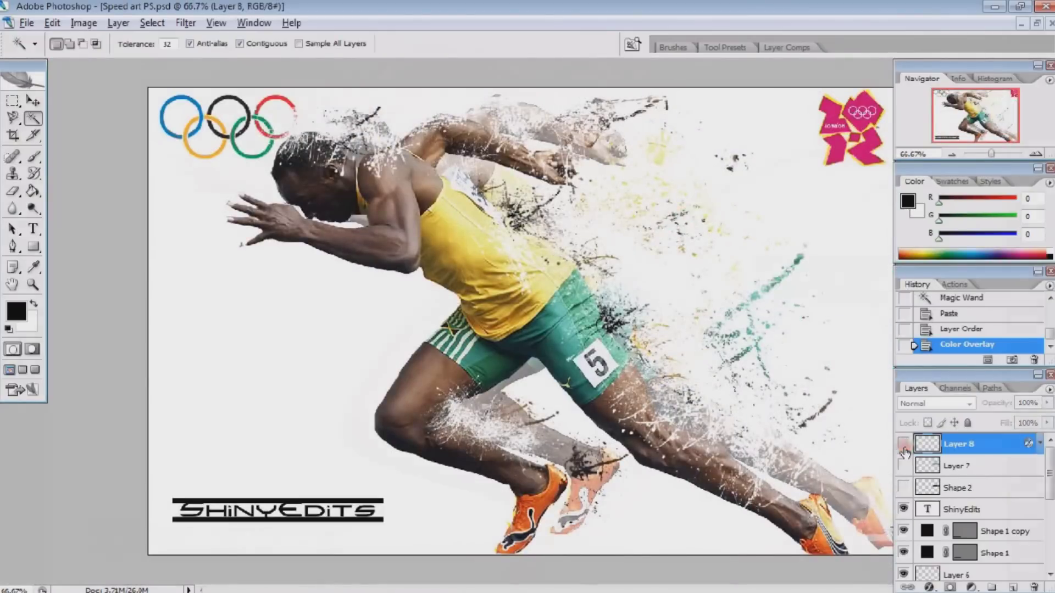